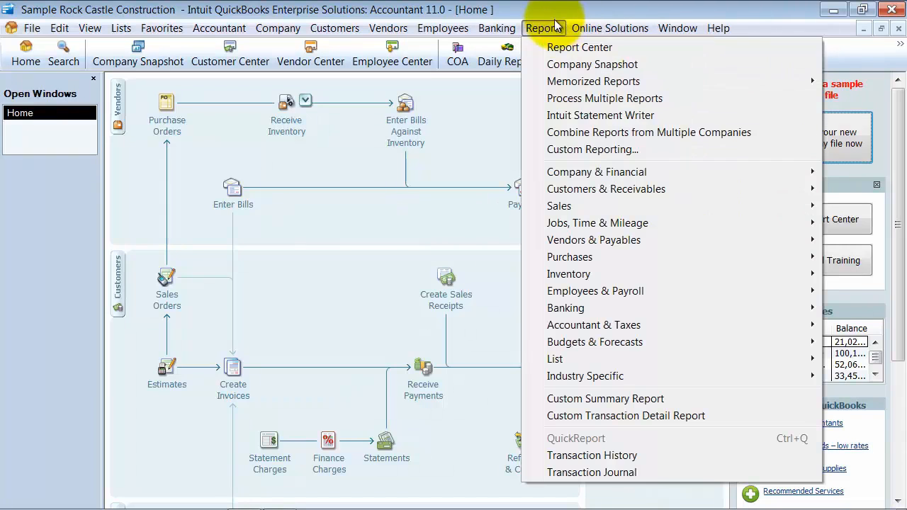
Open the Profit & Loss Standard report and set its start date to 01/01/2015
mouse_move(565, 179)
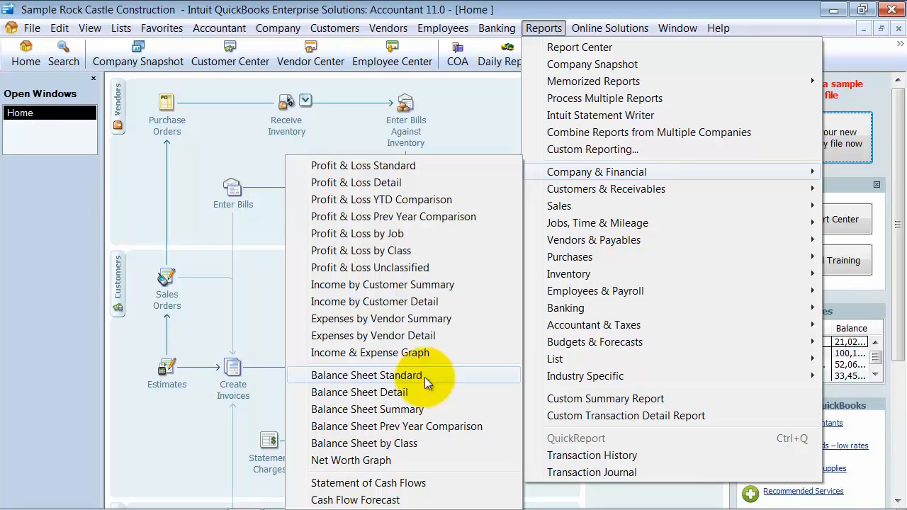
left_click(423, 165)
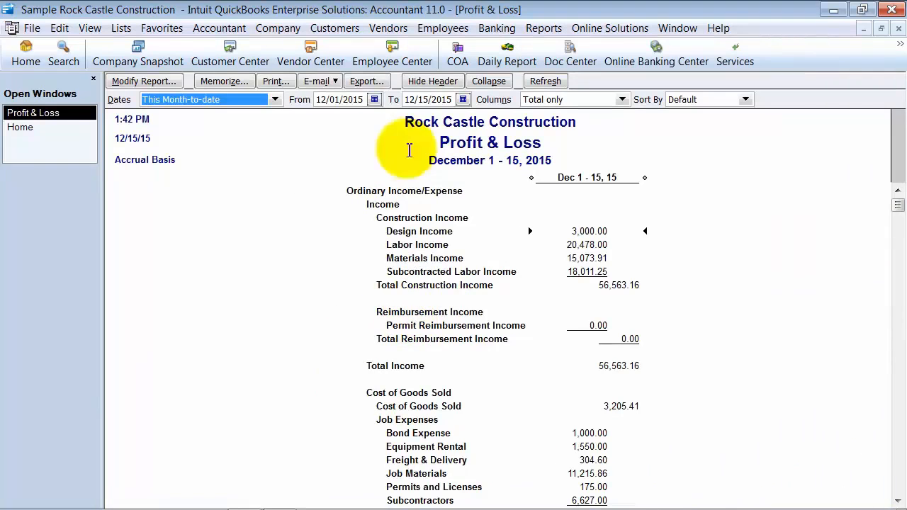
left_click(338, 101)
key("y")
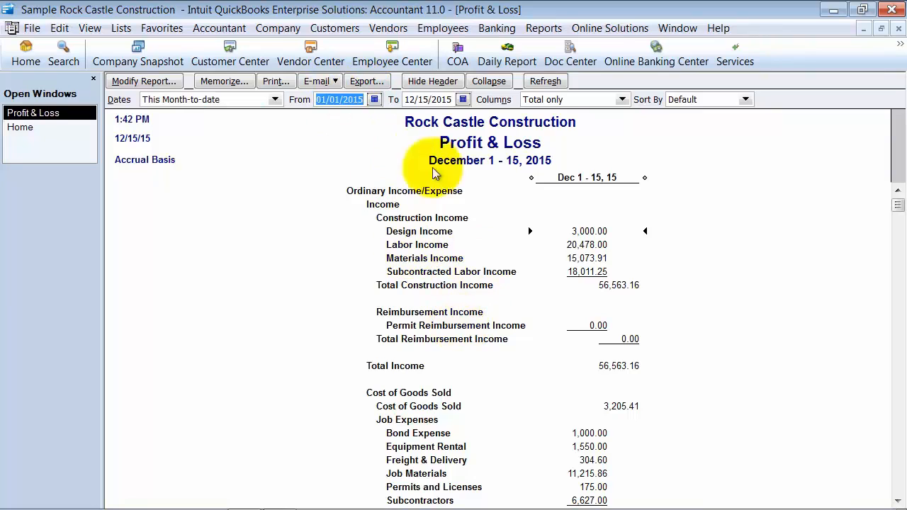
Show the Profit & Loss report by Month and narrow all the monthly columns so more months fit
left_click(558, 103)
left_click(558, 105)
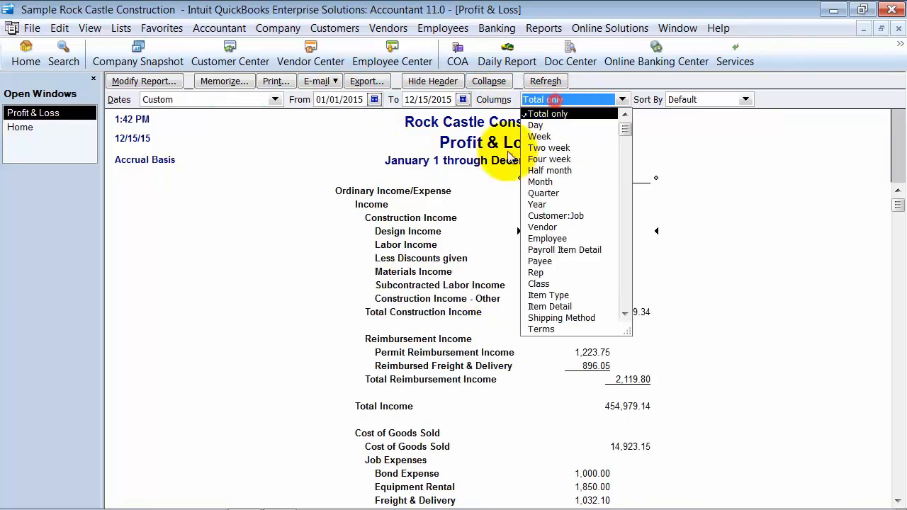
left_click(543, 183)
left_click(467, 269)
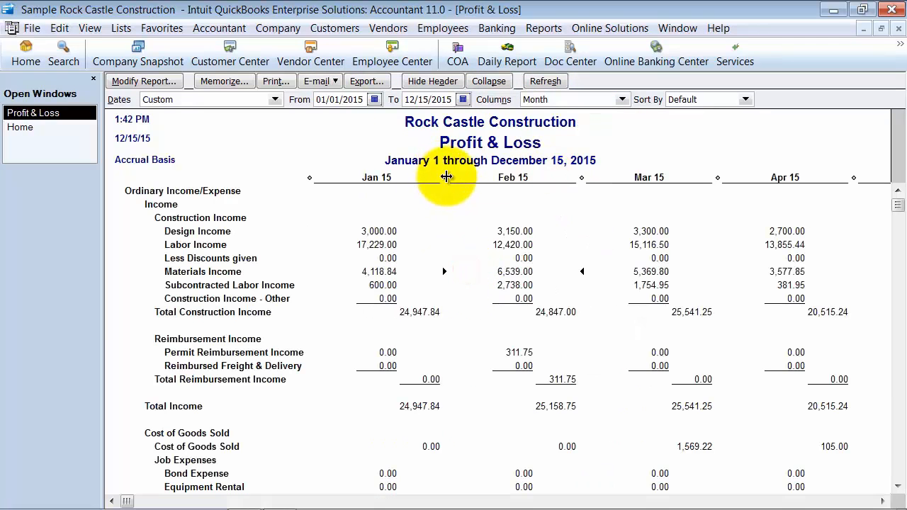
left_click_drag(447, 176, 354, 177)
left_click(426, 177)
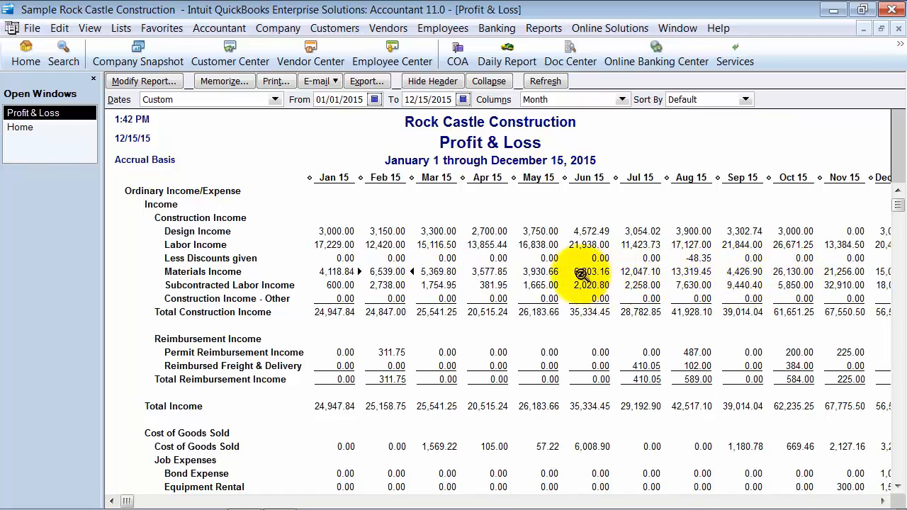
Review the transactions behind October's Materials Income, and close the detail report
left_click(575, 272)
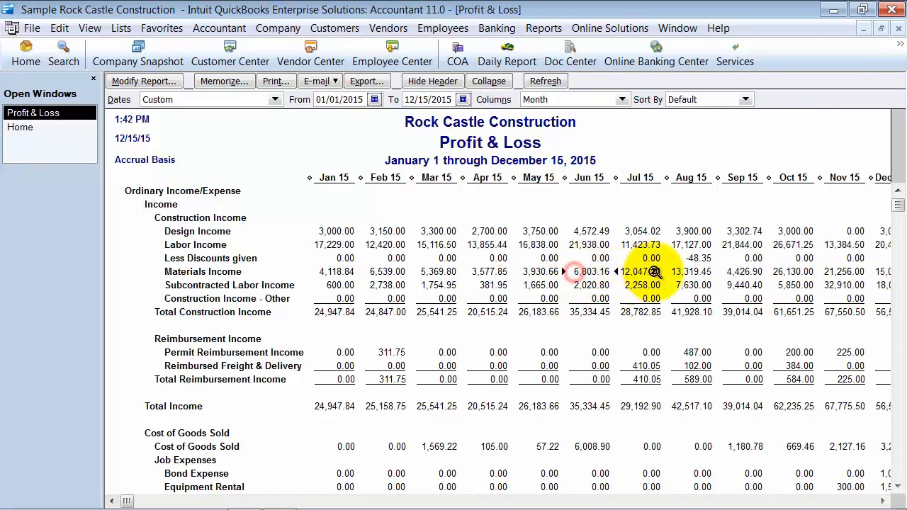
double_click(789, 274)
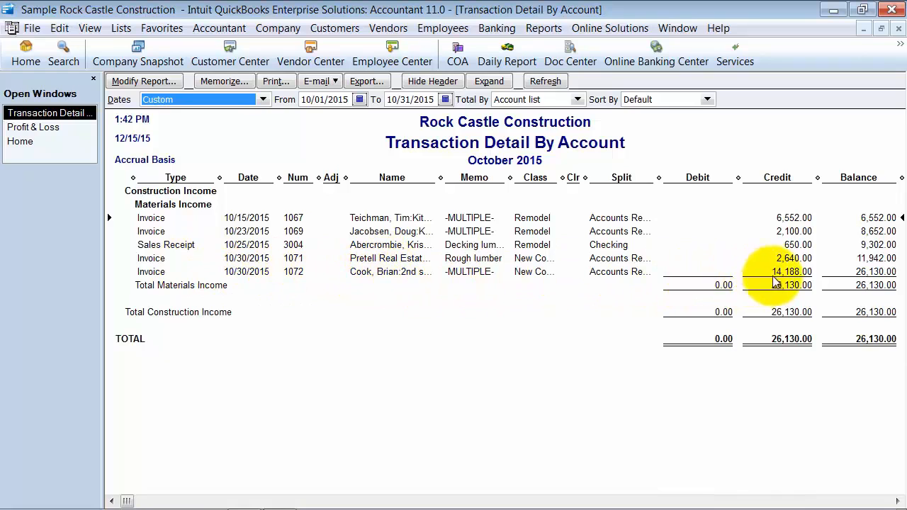
left_click(898, 29)
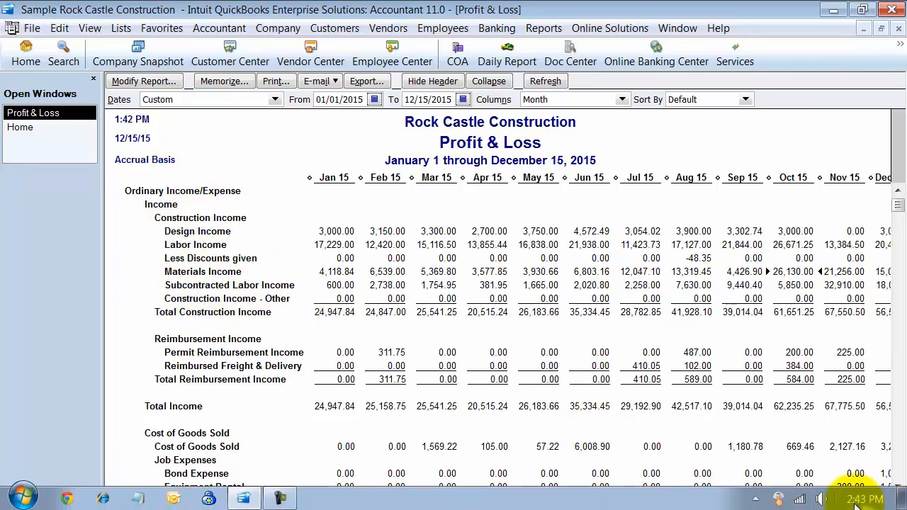
Drill into the total for Construction Income - Other, inspect the first invoice listed, and close that invoice
left_click(841, 501)
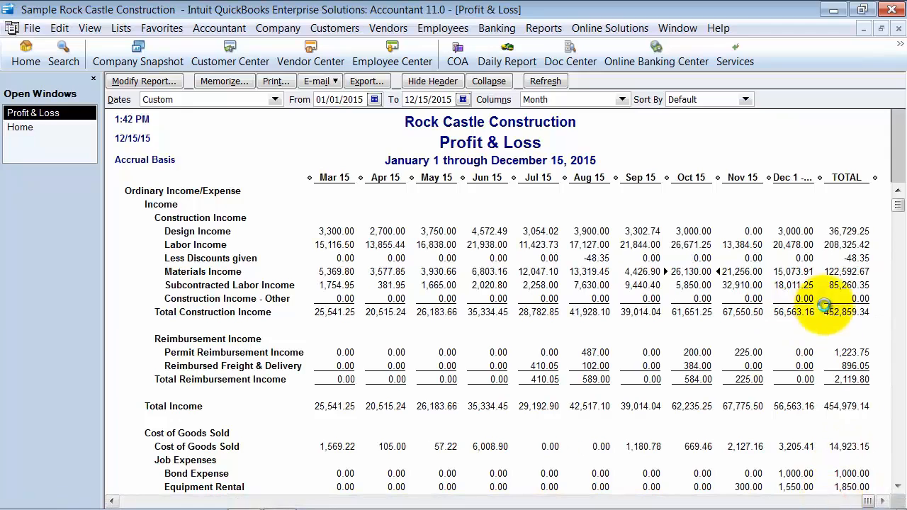
double_click(850, 299)
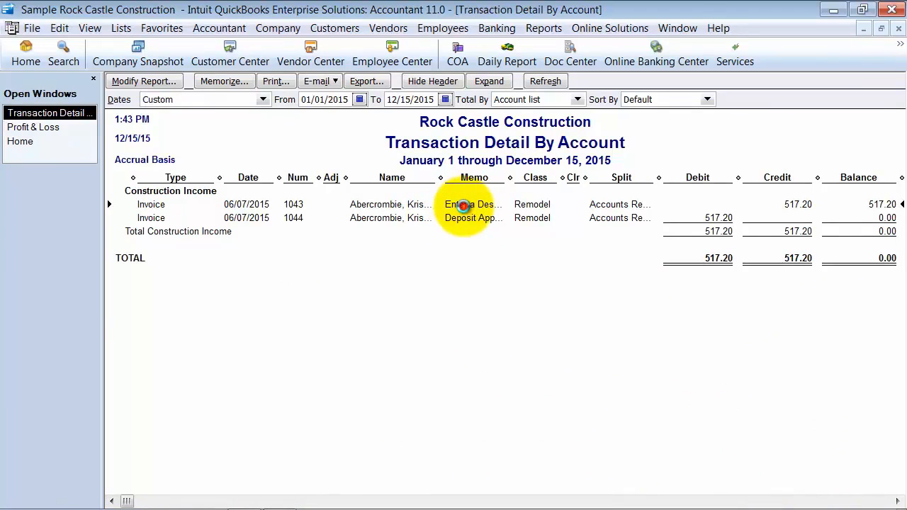
double_click(462, 205)
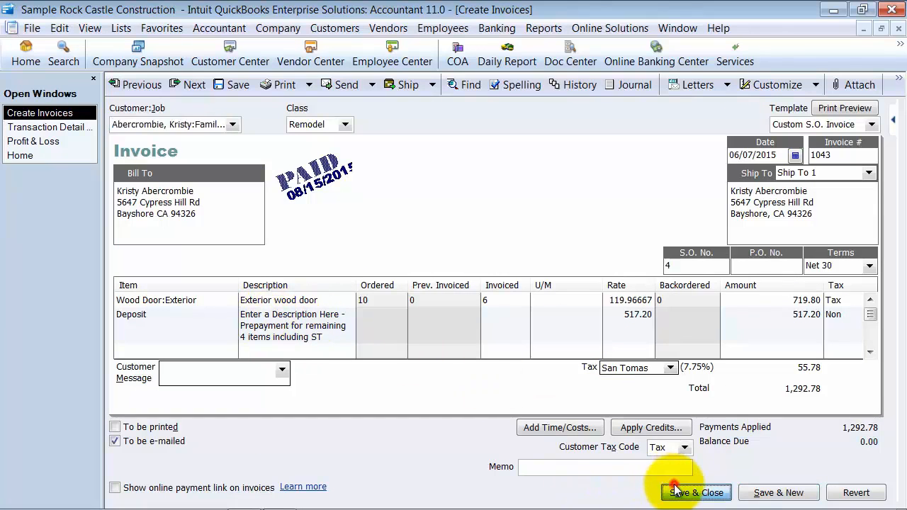
left_click(696, 493)
Reassign the Deposit item to the Design Income account and update its existing transactions as well
left_click(121, 28)
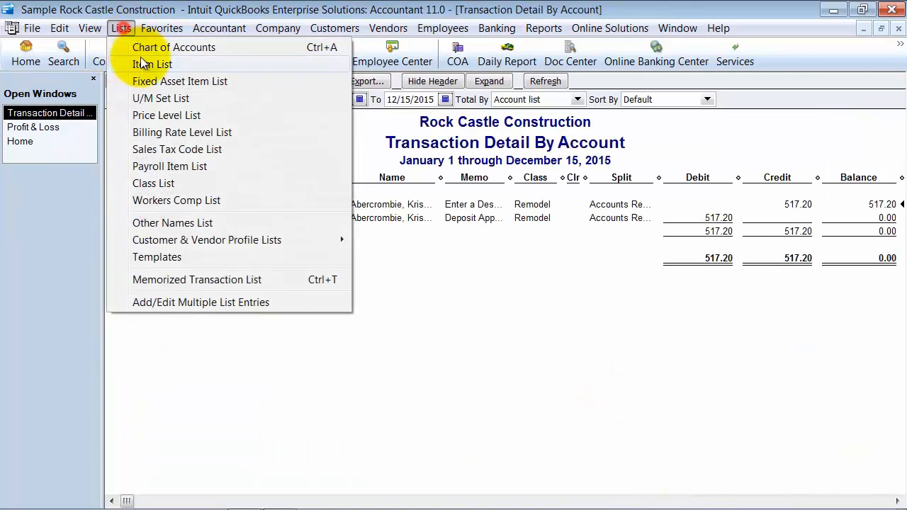
left_click(142, 62)
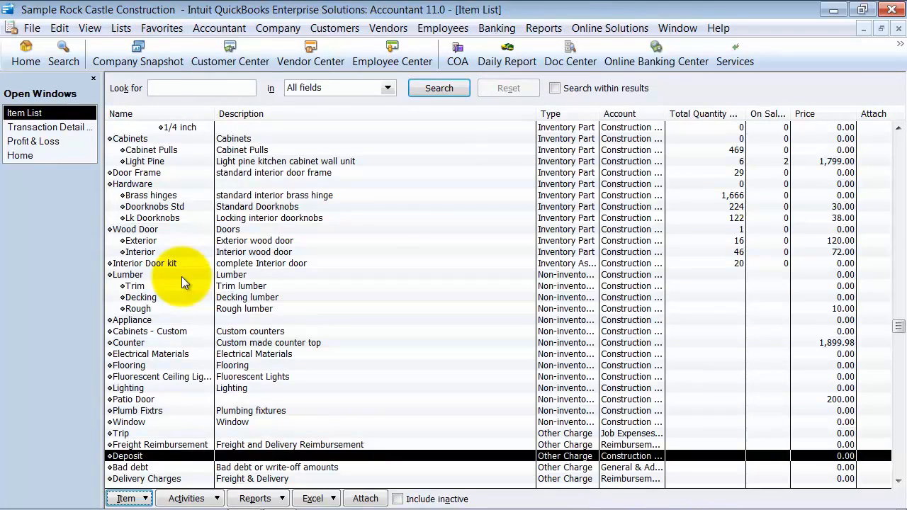
key("ctrl+e")
left_click(430, 265)
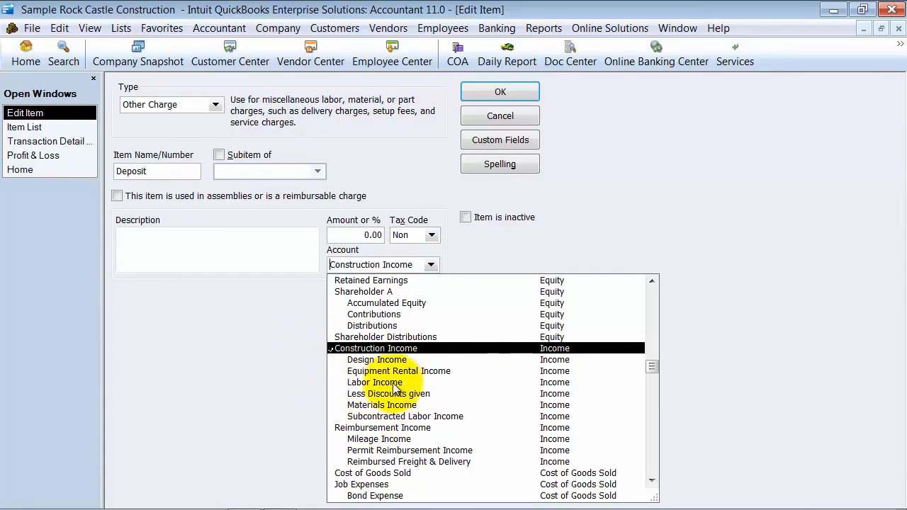
left_click(376, 361)
left_click(500, 93)
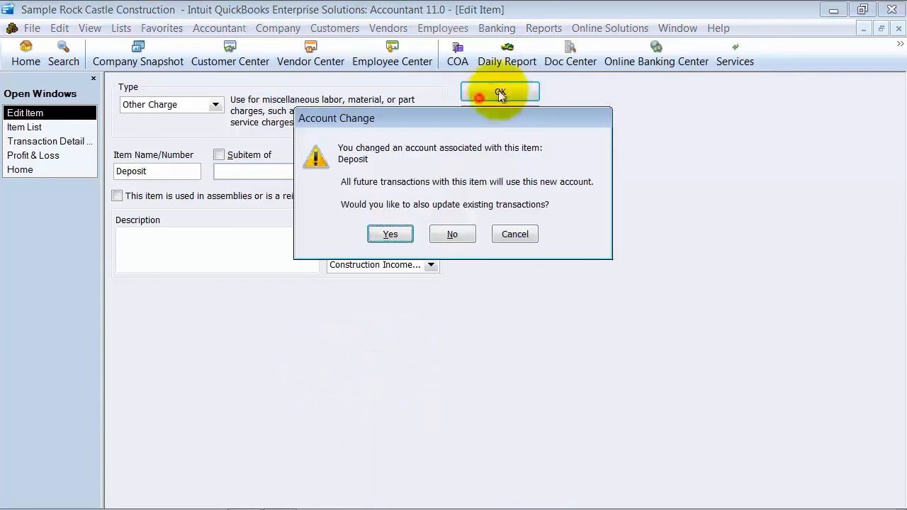
left_click(386, 237)
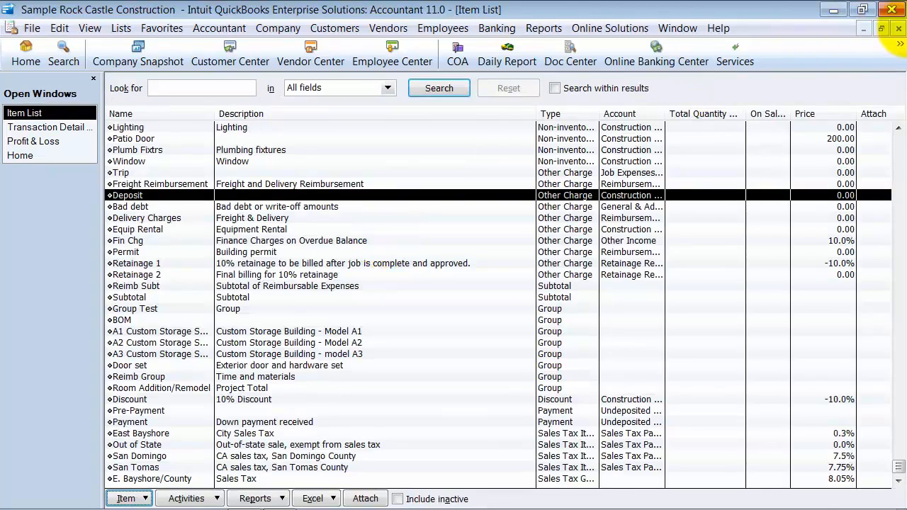
Close the item list and the transaction detail report, and refresh the Profit & Loss report
left_click(897, 29)
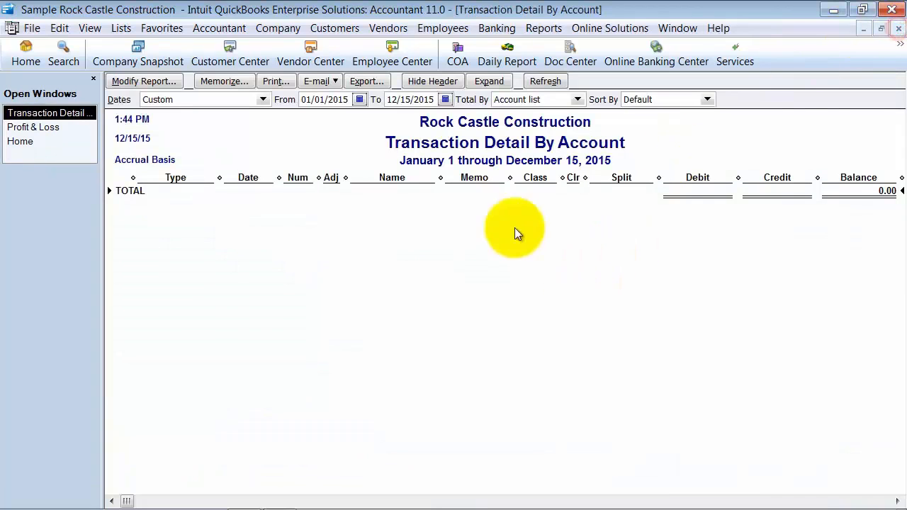
left_click(897, 28)
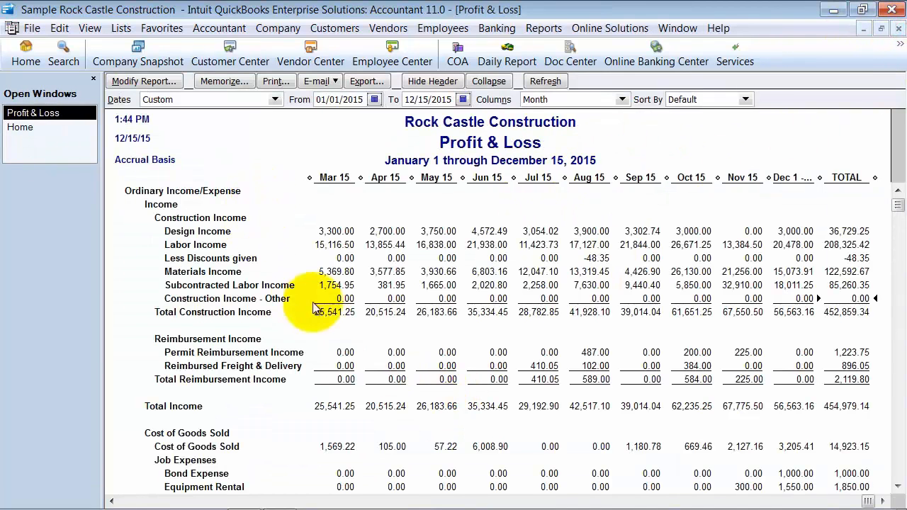
left_click(547, 82)
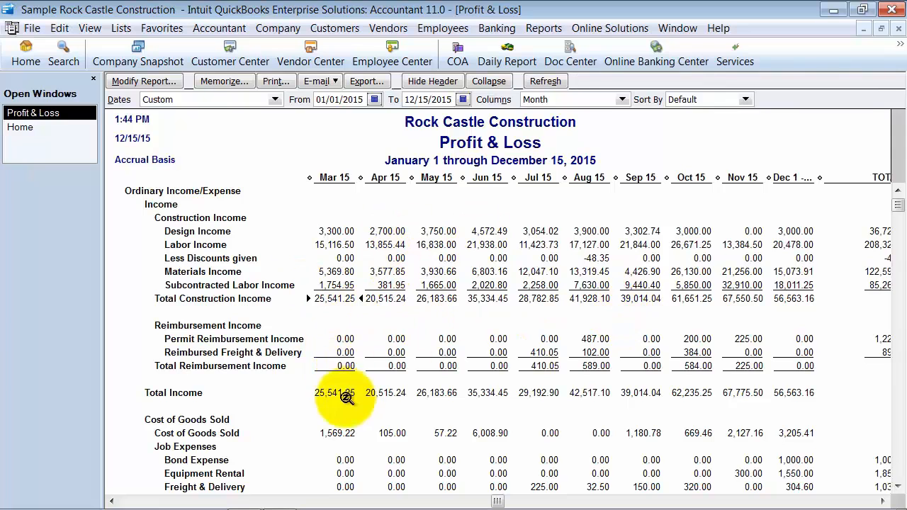
Examine the monthly job costs, payroll, rent and other expense lines of the Profit & Loss report for irregular amounts
scroll(320, 314, "down", 2)
scroll(320, 263, "down", 2)
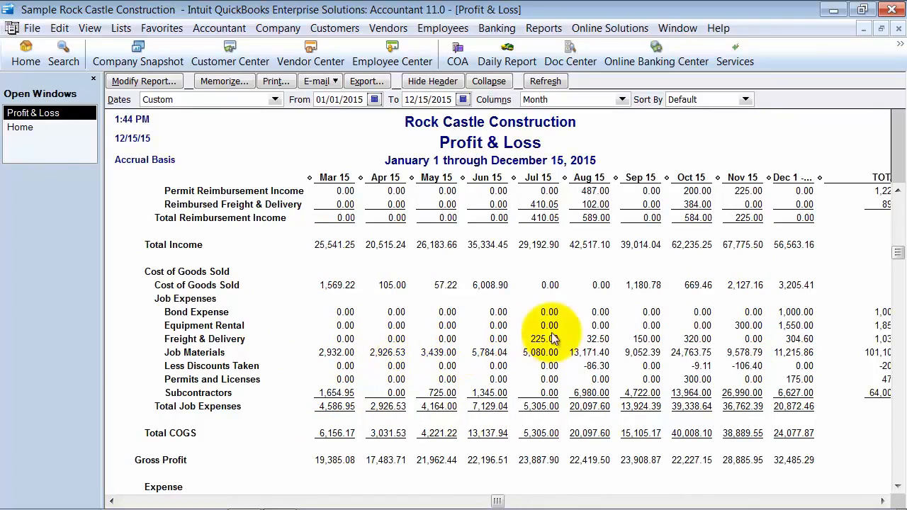
left_click(645, 353)
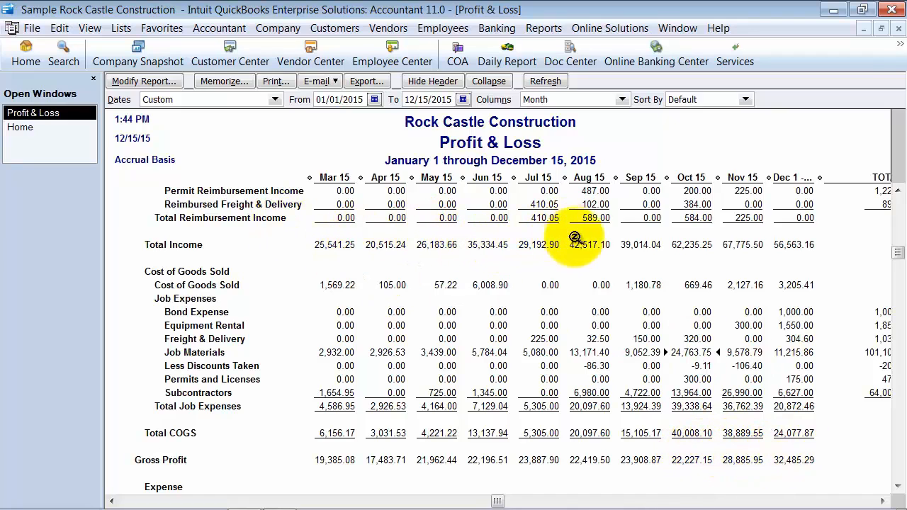
scroll(657, 279, "down", 2)
scroll(658, 278, "down", 3)
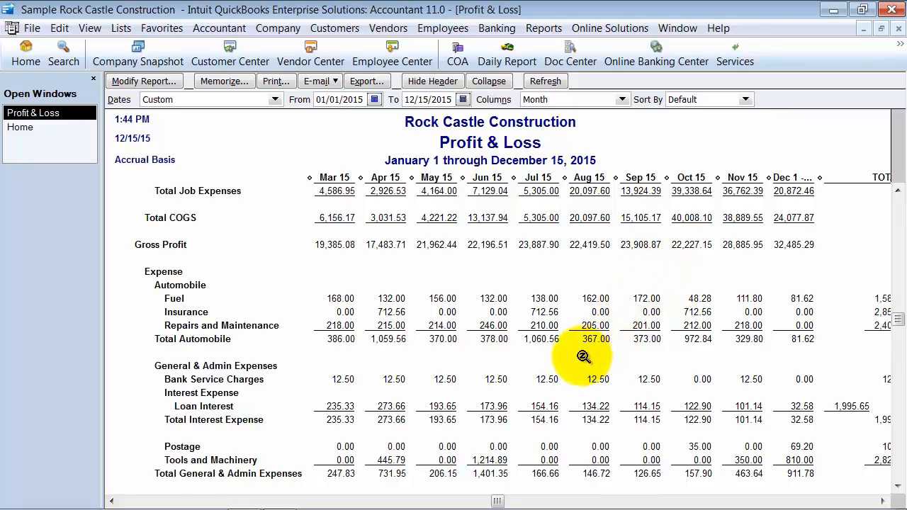
scroll(583, 357, "down", 4)
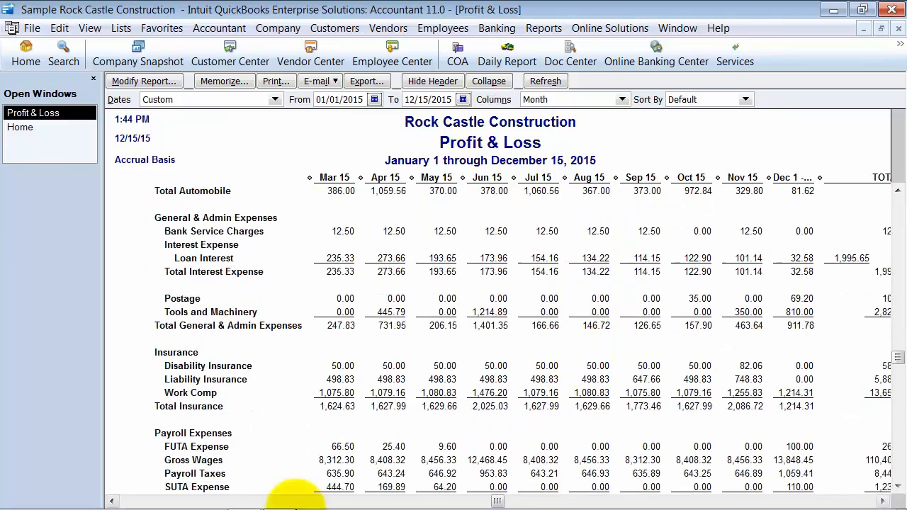
mouse_move(297, 497)
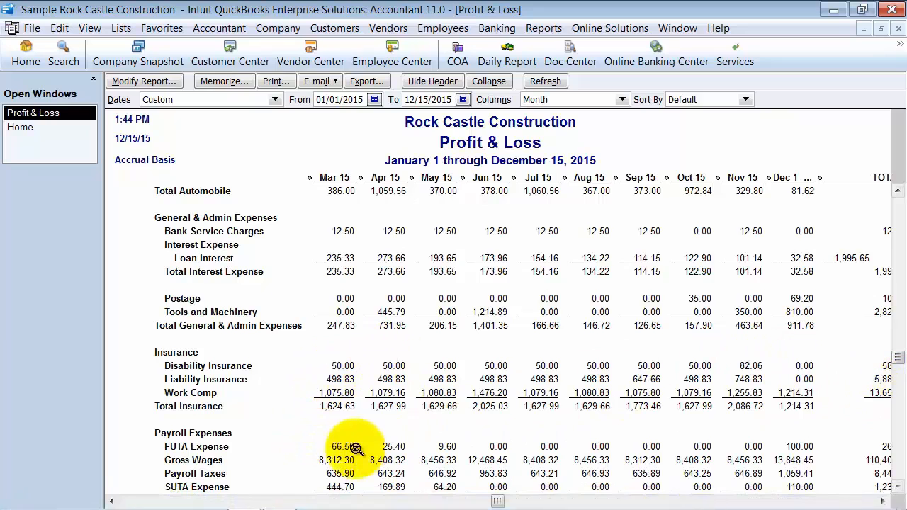
scroll(641, 439, "down", 4)
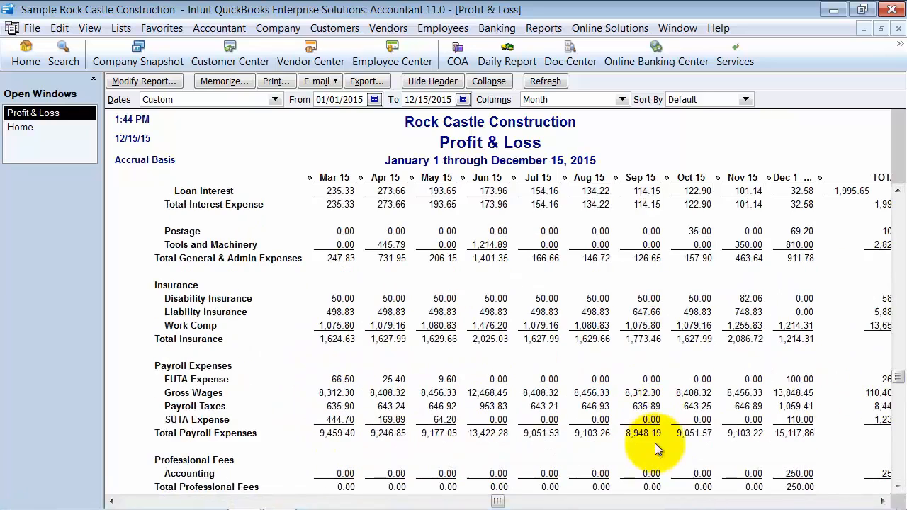
scroll(539, 283, "up", 2)
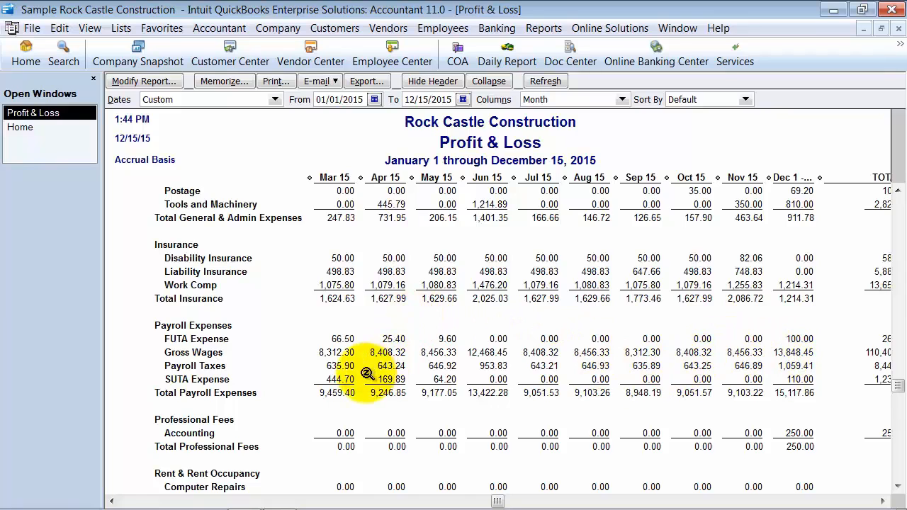
scroll(369, 364, "down", 4)
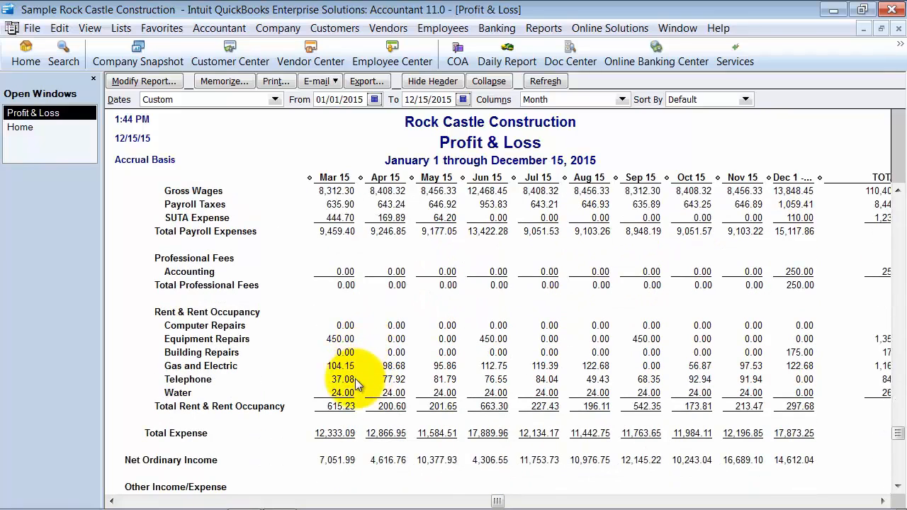
scroll(356, 385, "down", 2)
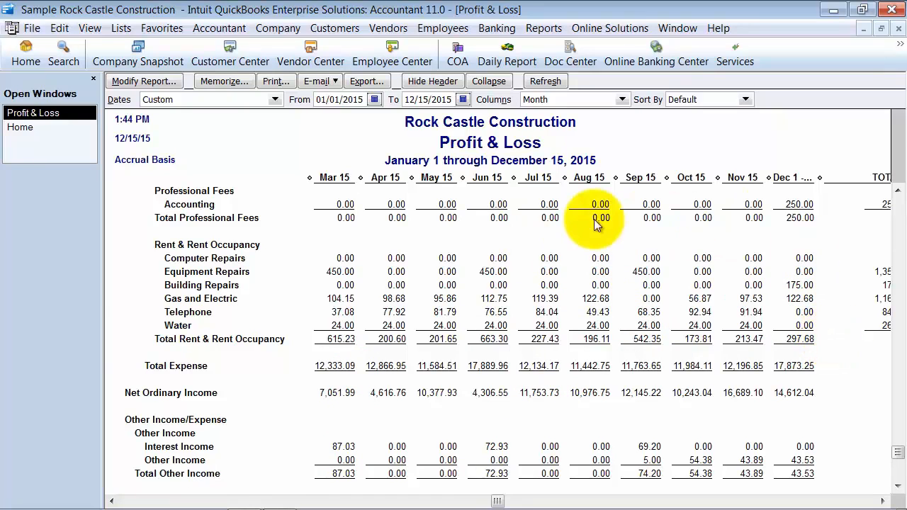
Close the Profit & Loss report and open the Balance Sheet Standard report
left_click(898, 29)
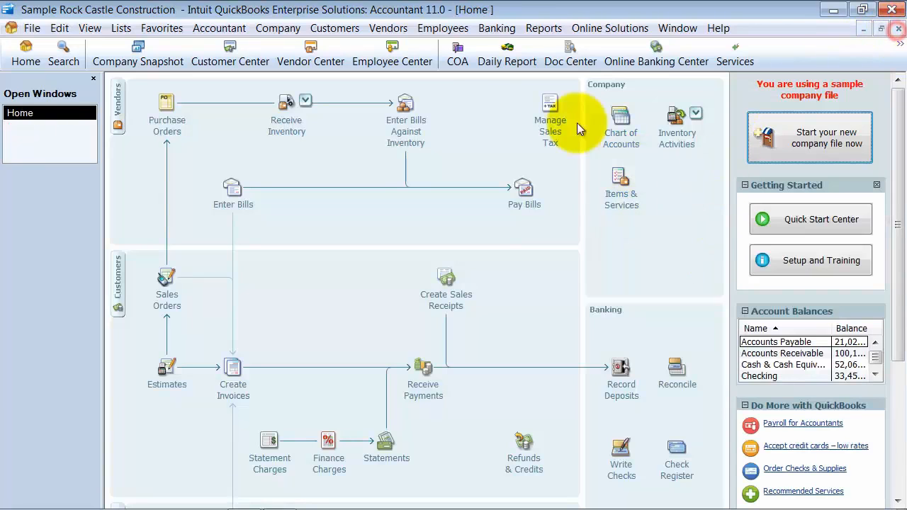
left_click(496, 28)
mouse_move(544, 28)
mouse_move(573, 172)
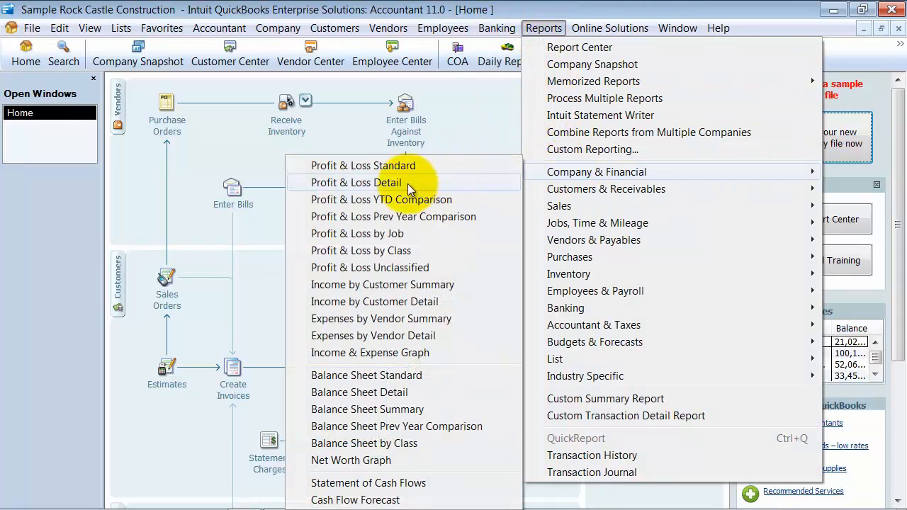
left_click(409, 376)
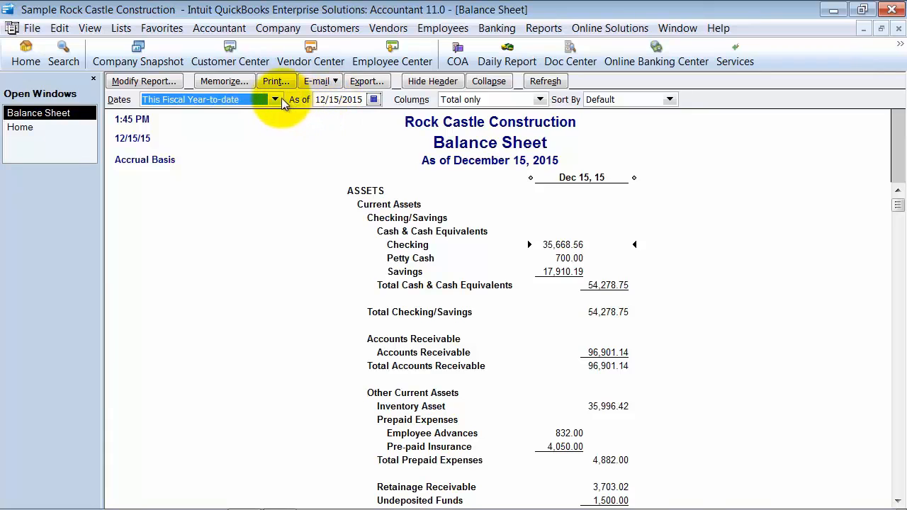
Show the Balance Sheet for This Fiscal Year with a column per month, and narrow all month columns to one equal width
left_click(275, 100)
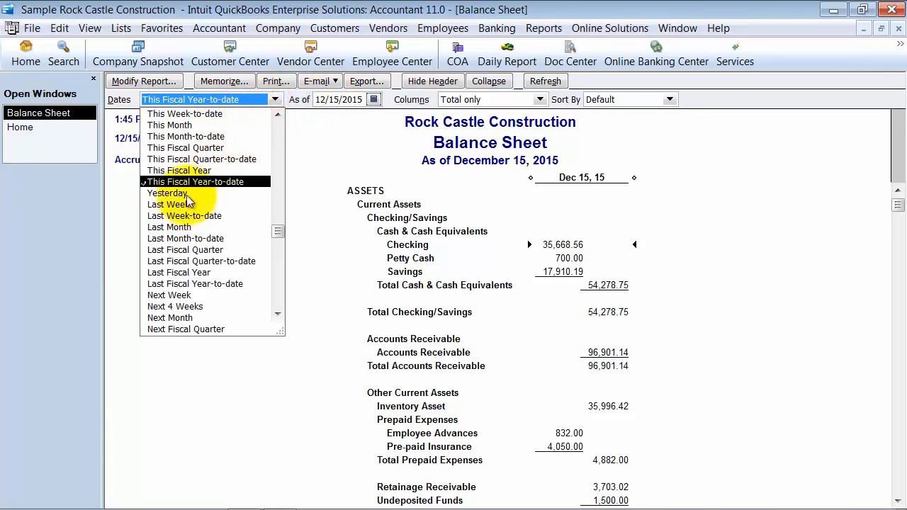
left_click(180, 171)
left_click(540, 99)
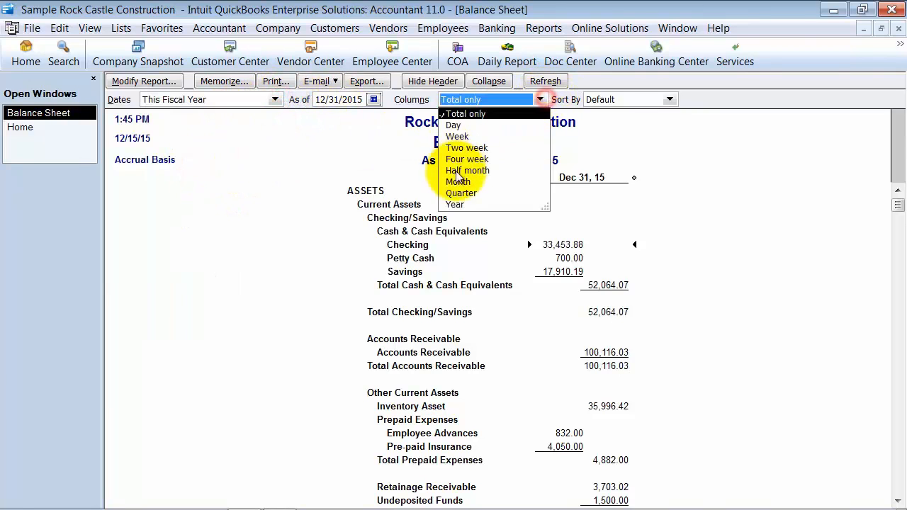
left_click(457, 181)
left_click_drag(400, 177, 280, 193)
left_click(423, 176)
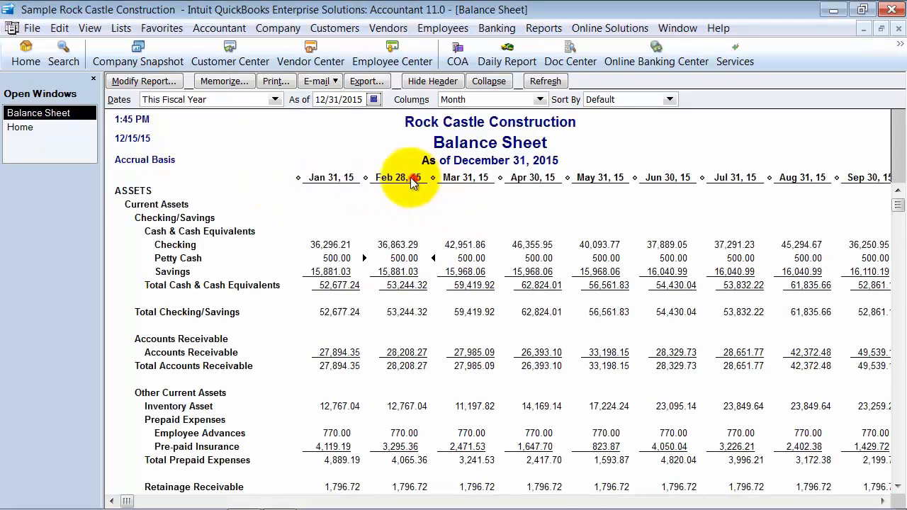
left_click_drag(355, 182, 354, 182)
left_click(368, 176)
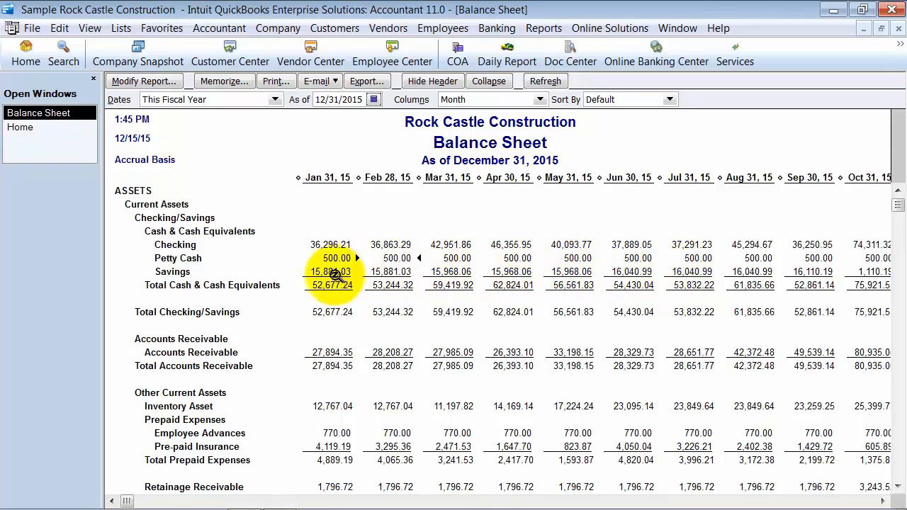
Examine the Balance Sheet's monthly asset and liability balances for inconsistencies, and close the report
scroll(334, 275, "down", 2)
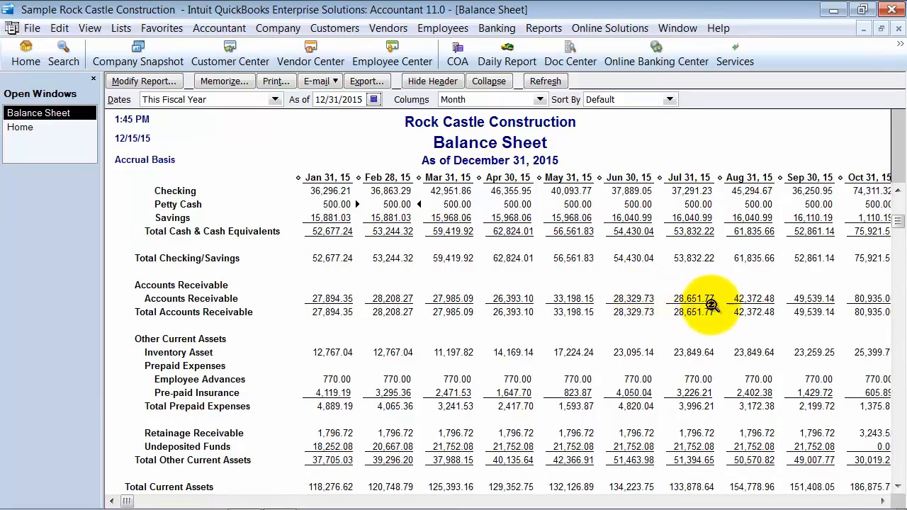
scroll(769, 348, "down", 3)
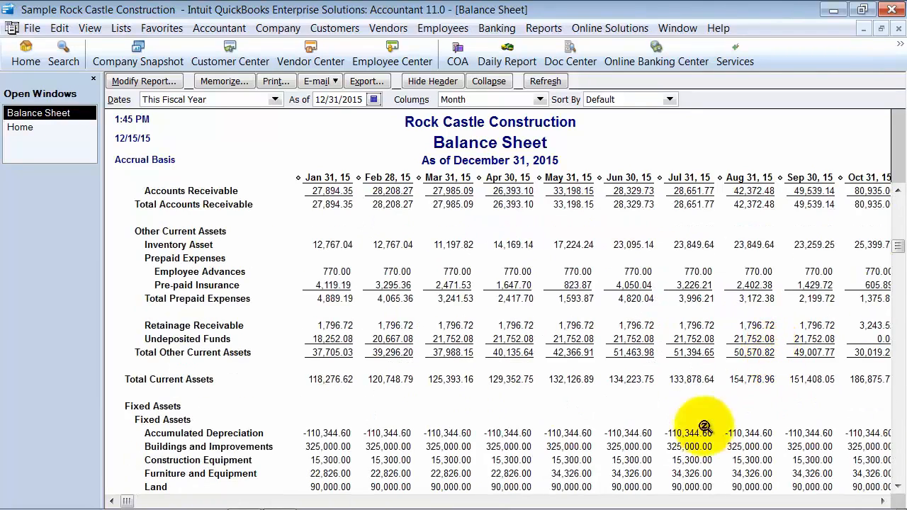
scroll(369, 438, "down", 7)
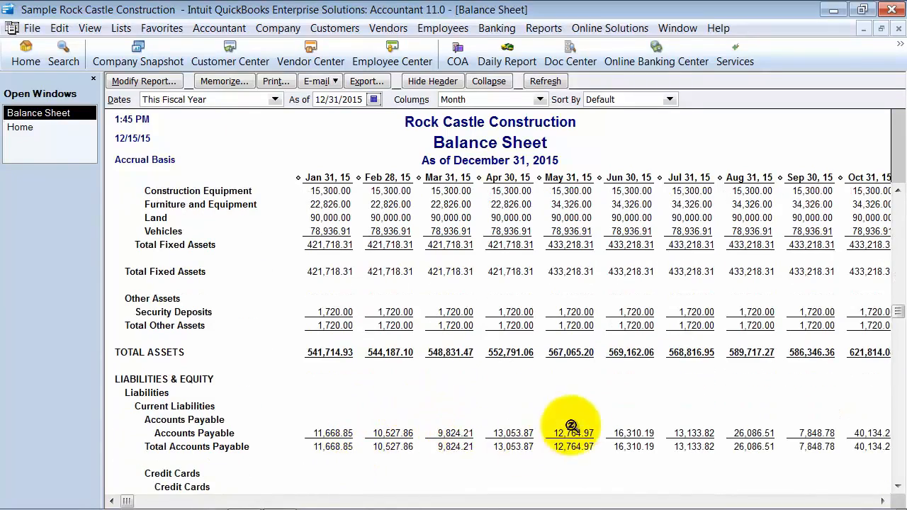
scroll(822, 447, "down", 1)
scroll(832, 450, "down", 3)
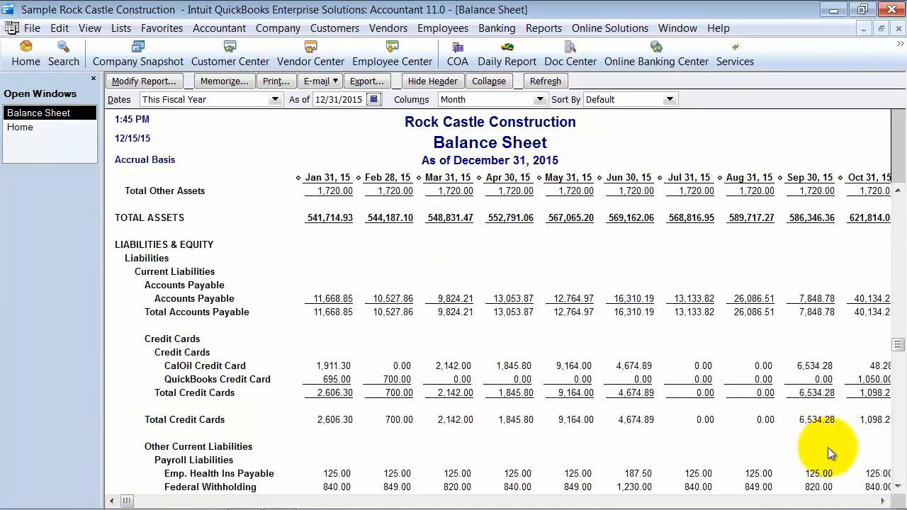
left_click(899, 30)
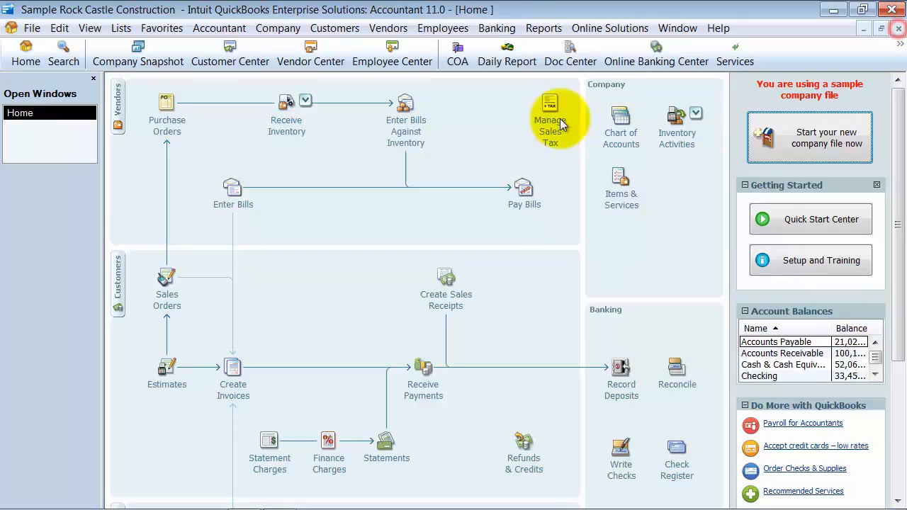
Open the Profit & Loss YTD Comparison report and compare Design Income for the month with its year-to-date amount
left_click(544, 28)
mouse_move(583, 175)
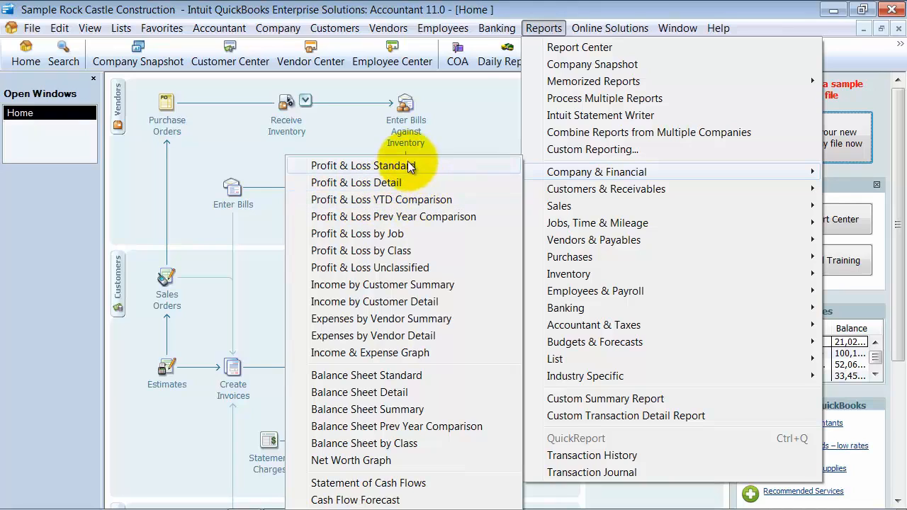
left_click(401, 202)
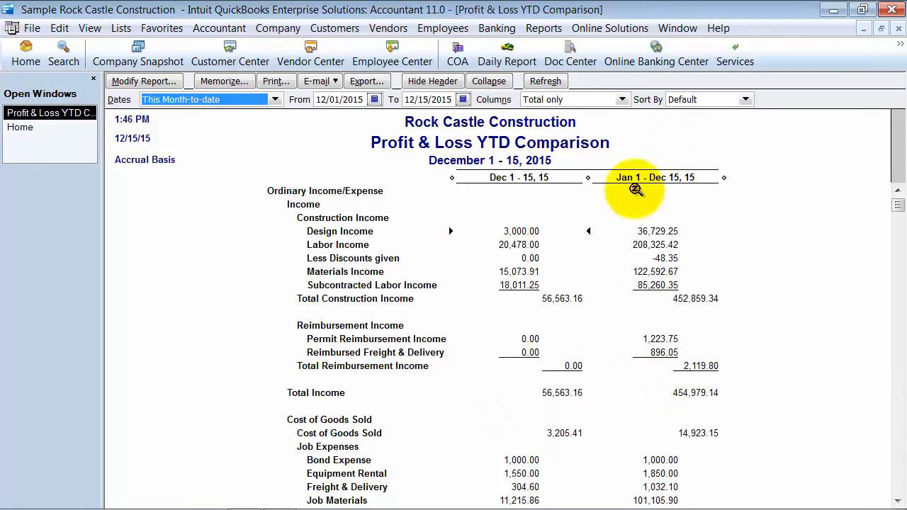
left_click(520, 231)
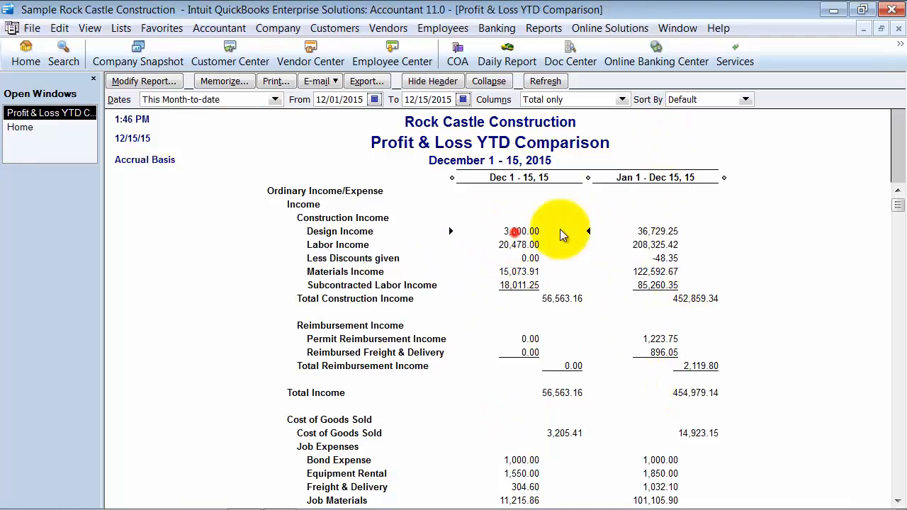
left_click(670, 231)
Add the % of YTD subcolumn to the Profit & Loss YTD Comparison report and narrow all columns equally
left_click(170, 83)
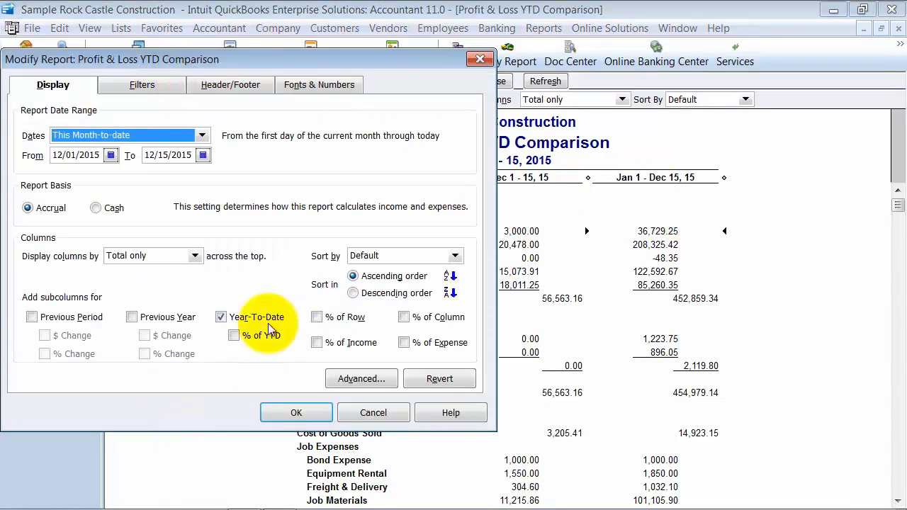
left_click(235, 336)
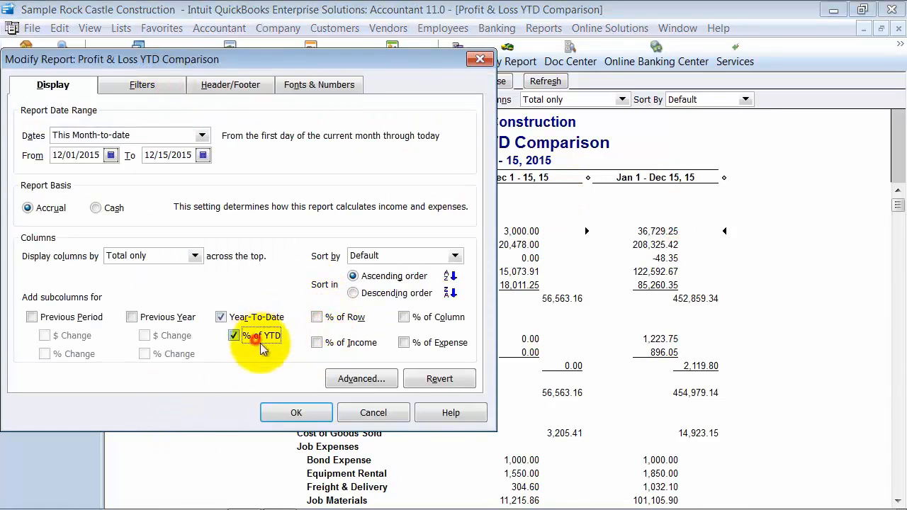
left_click(297, 412)
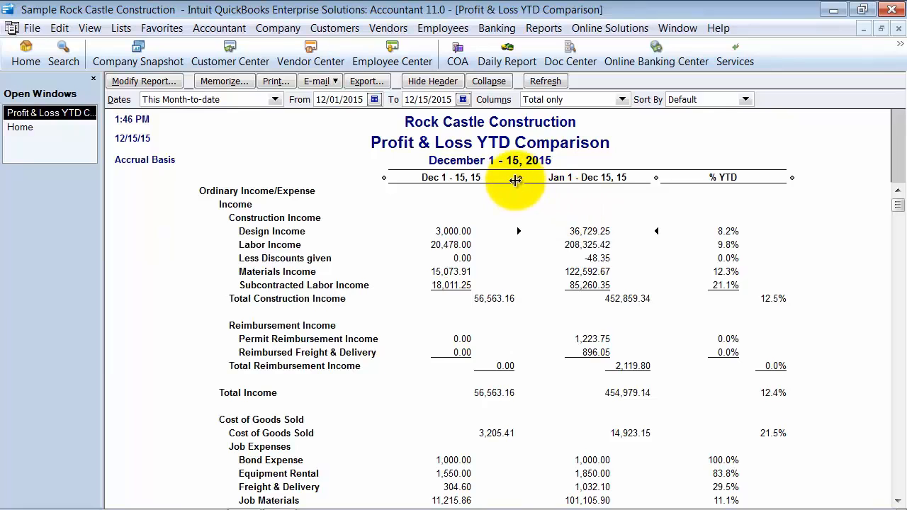
left_click_drag(519, 177, 390, 196)
left_click(425, 177)
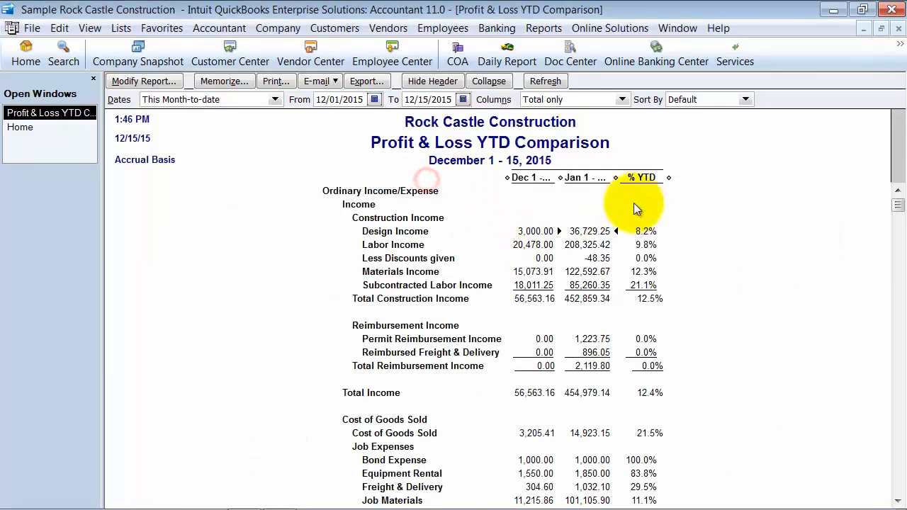
Check the Design Income percentage against its month amount, and close the YTD comparison report
left_click(648, 232)
left_click(522, 235)
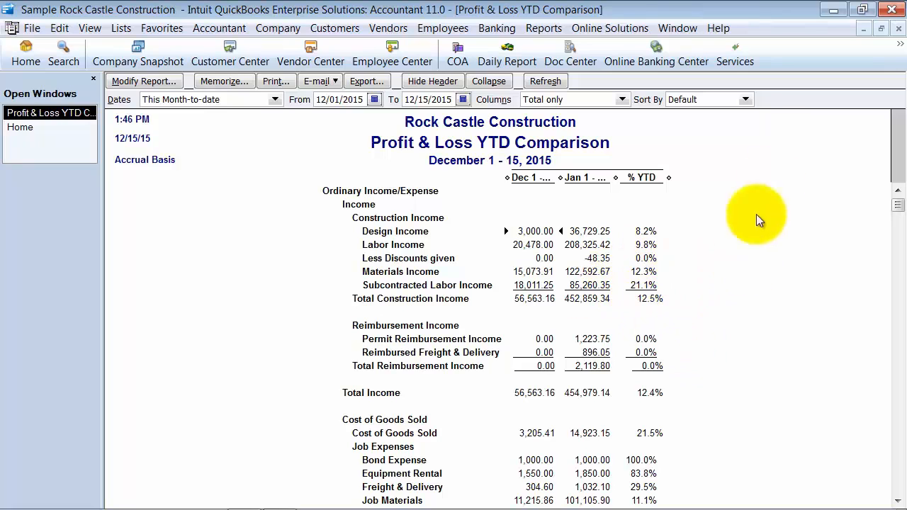
left_click(900, 28)
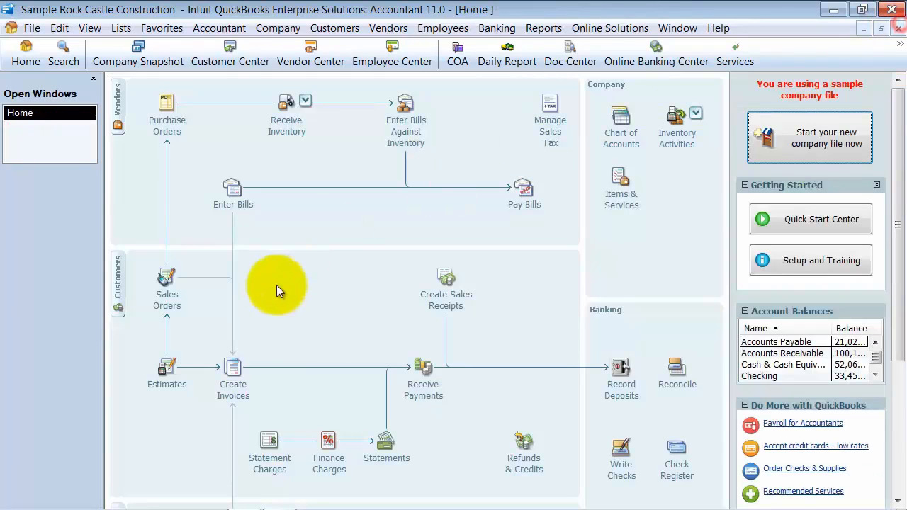
Open the Profit & Loss by Job report and narrow all job columns to the same width
left_click(544, 27)
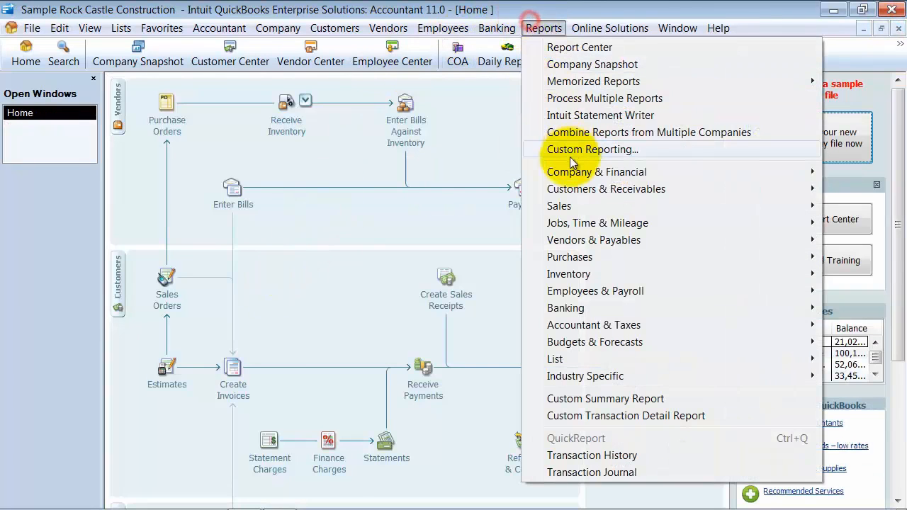
left_click(574, 170)
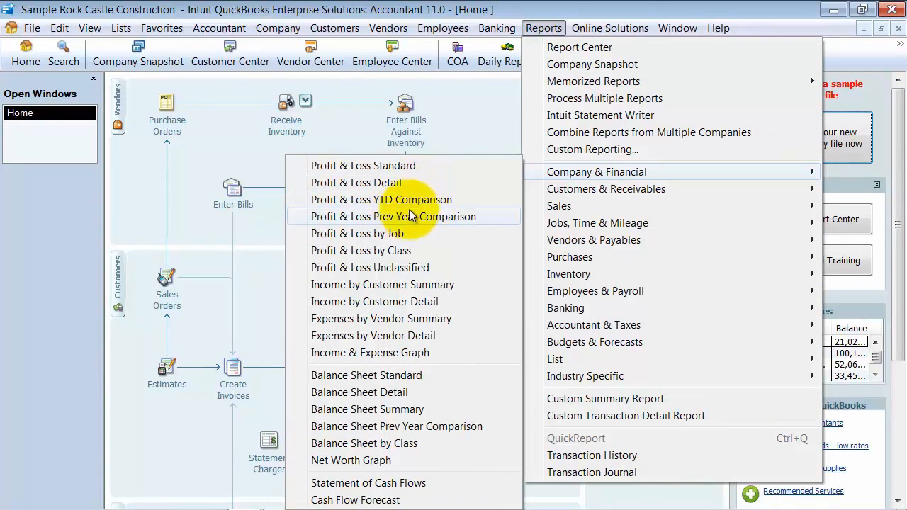
left_click(372, 235)
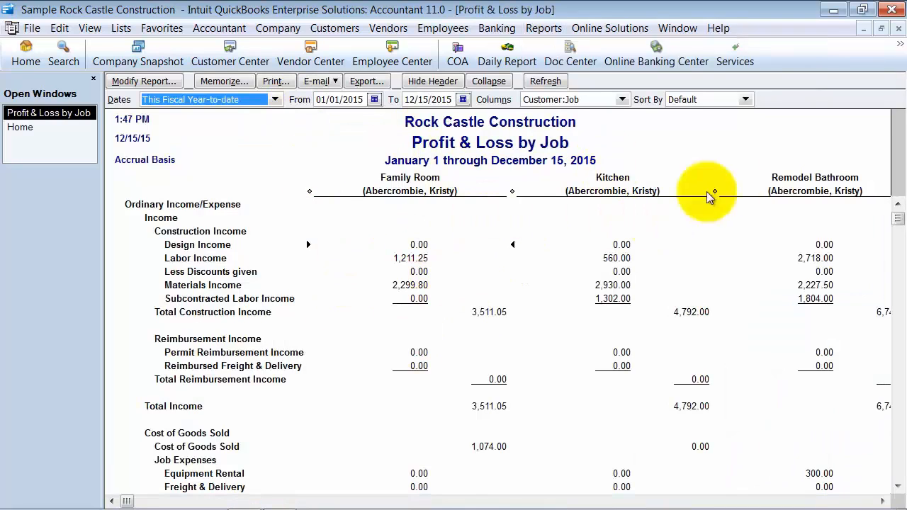
left_click_drag(507, 193, 340, 202)
left_click(433, 176)
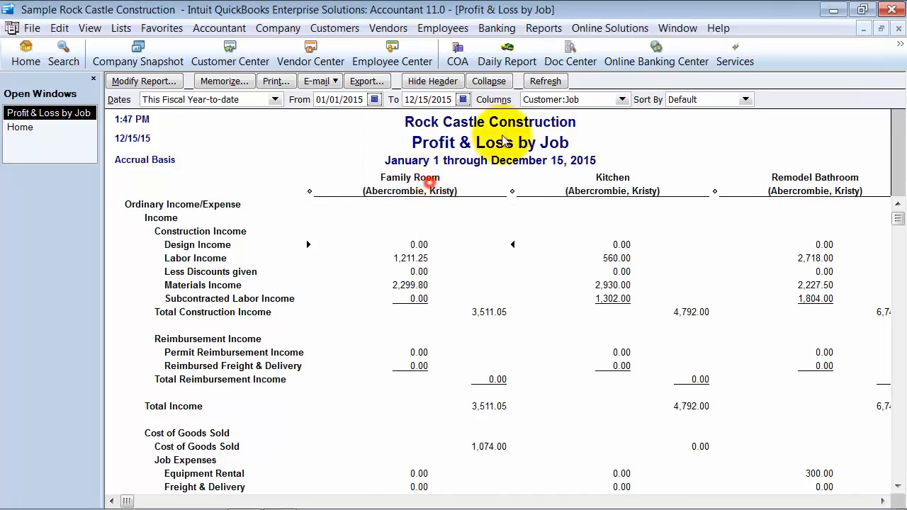
Look over the column grouping choices, close the Profit & Loss by Job report, and open the Profit & Loss by Class report
left_click(622, 99)
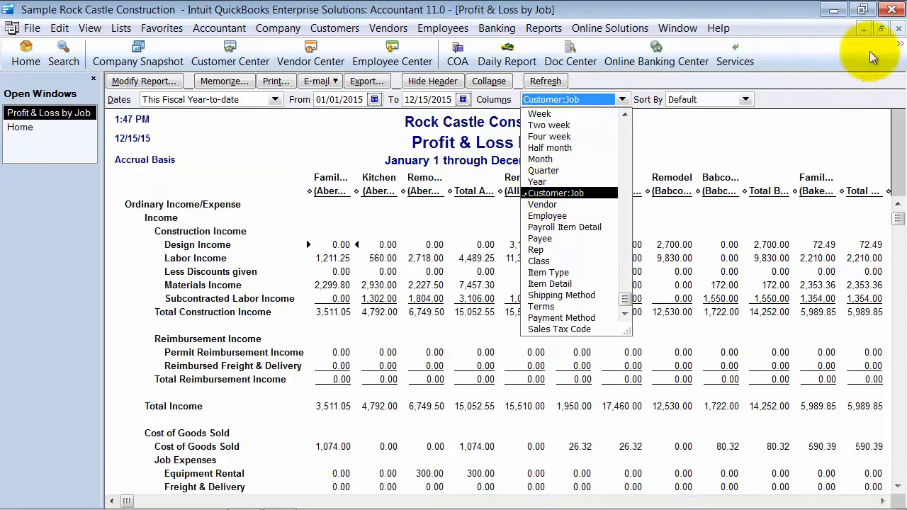
left_click(899, 30)
left_click(543, 28)
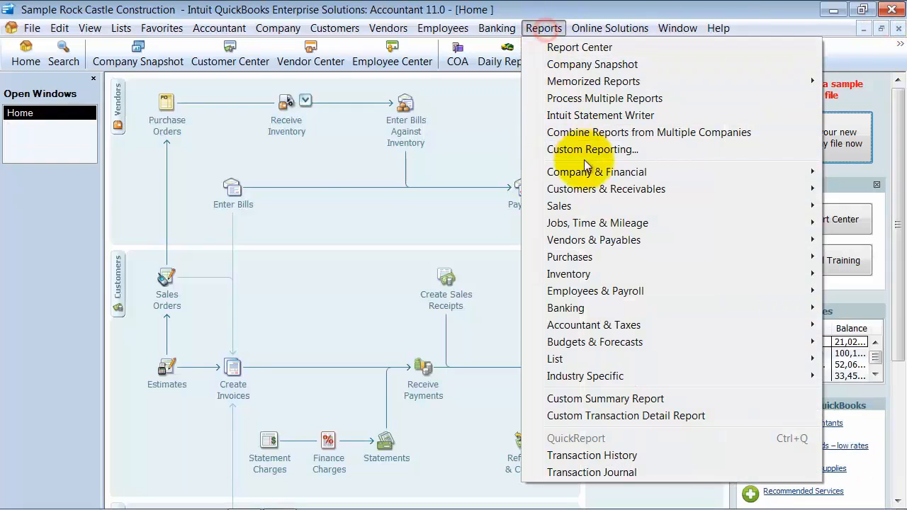
left_click(587, 170)
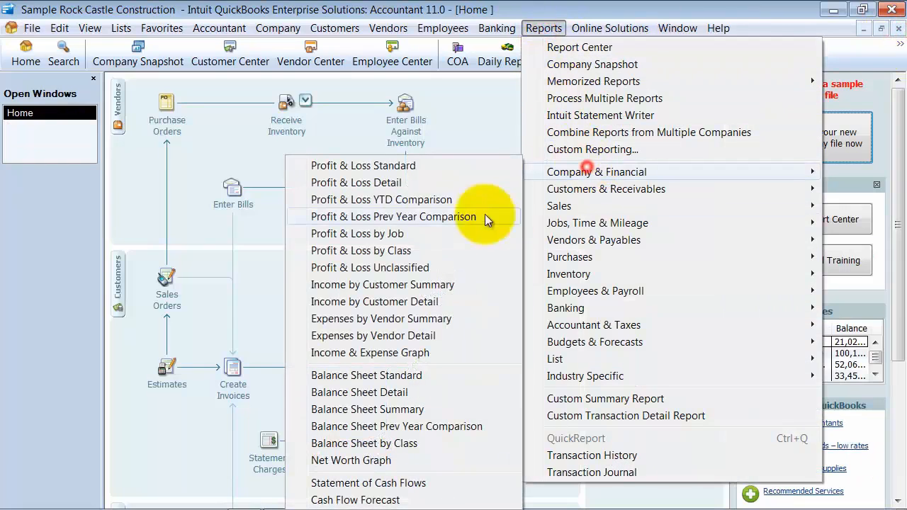
left_click(400, 251)
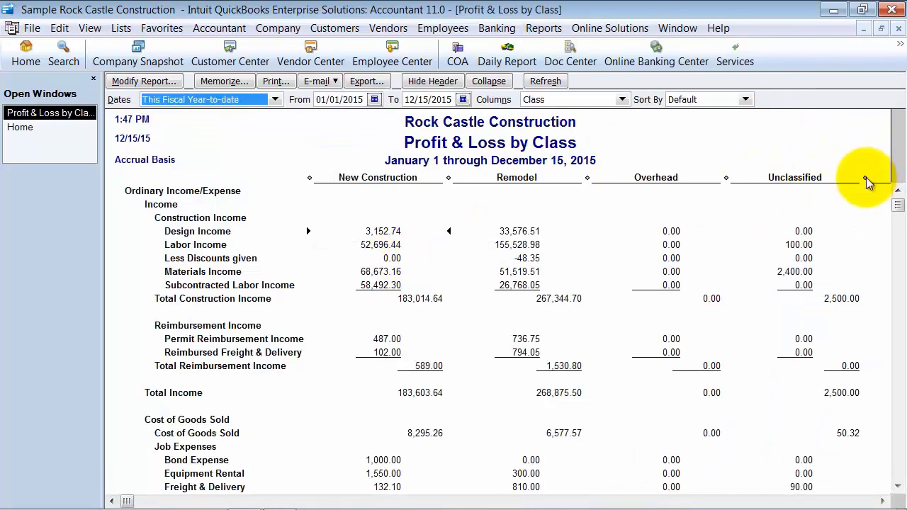
Narrow all class columns equally and open the transaction detail behind the Unclassified column's Net Income
left_click_drag(866, 178, 705, 200)
left_click(418, 178)
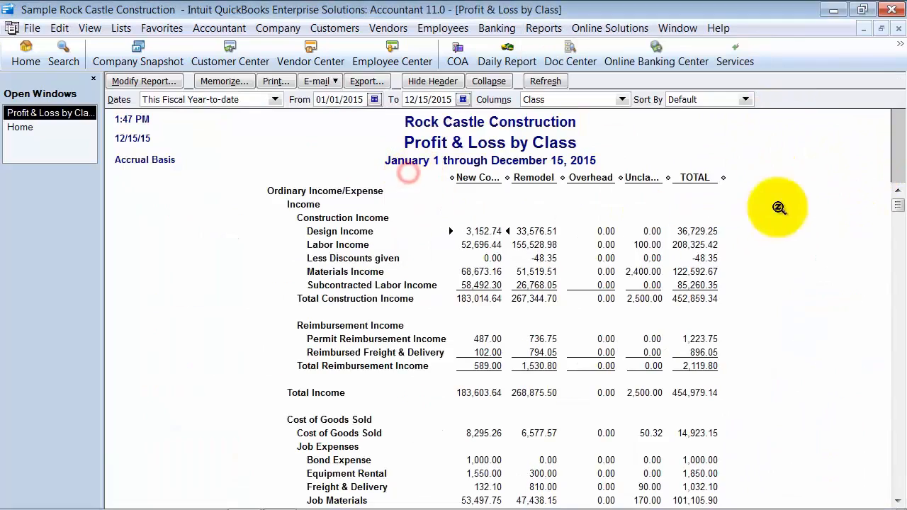
scroll(772, 280, "down", 15)
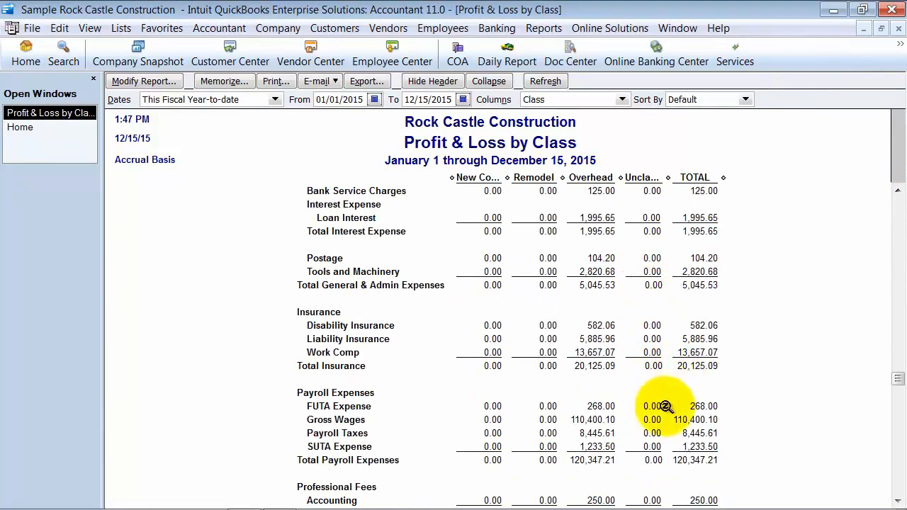
scroll(648, 350, "down", 6)
scroll(653, 433, "down", 3)
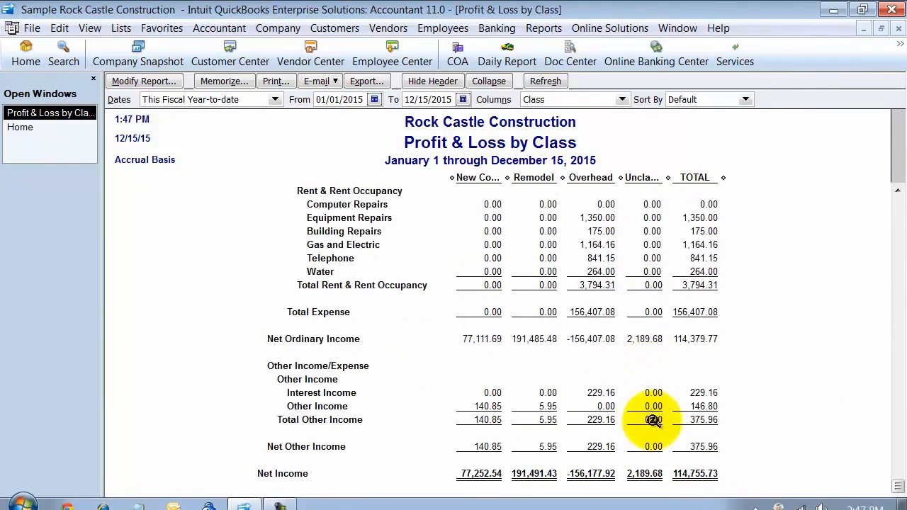
double_click(652, 473)
scroll(475, 205, "down", 8)
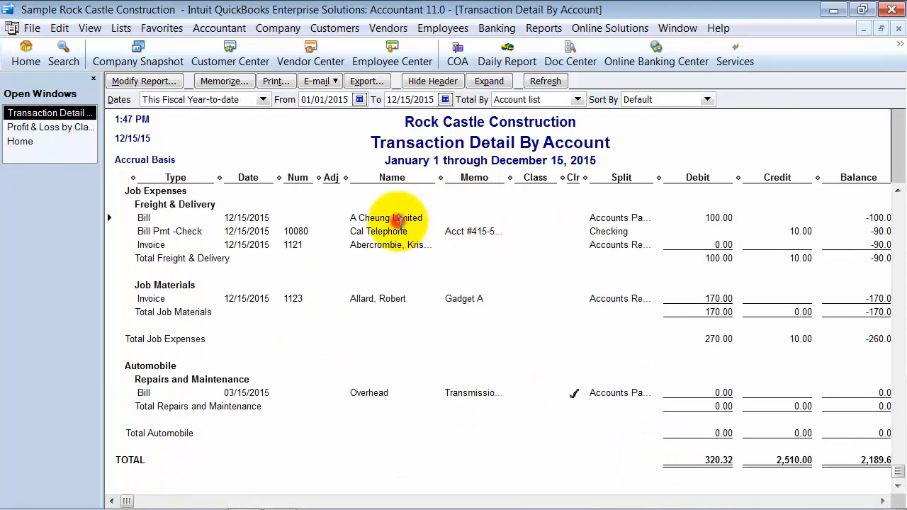
Assign the Remodel class to the Freight & Delivery expense line of the unclassified A Cheung Limited bill and save it
double_click(397, 220)
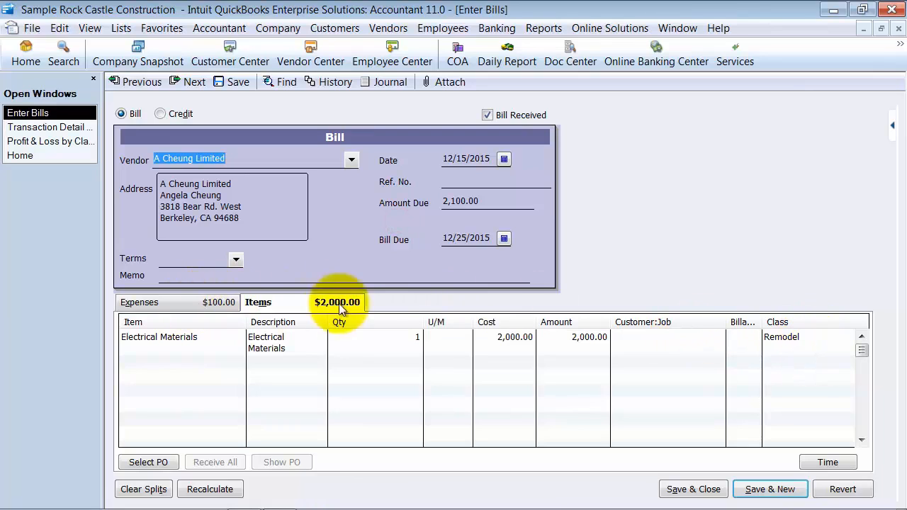
left_click(825, 337)
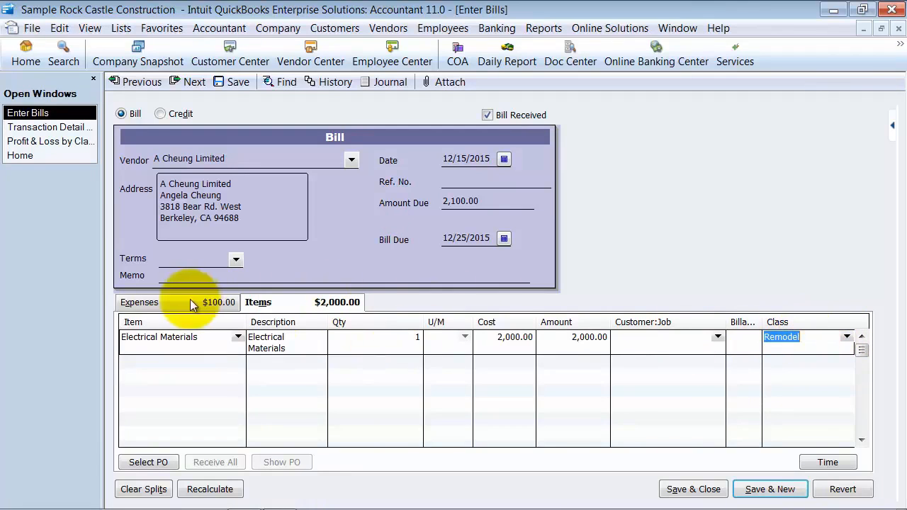
left_click(180, 303)
left_click(846, 337)
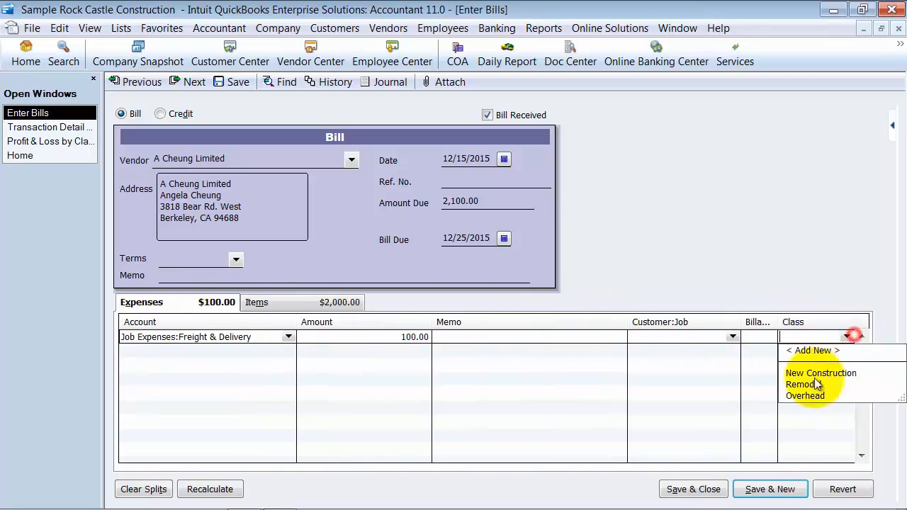
left_click(814, 382)
left_click(694, 488)
left_click(412, 179)
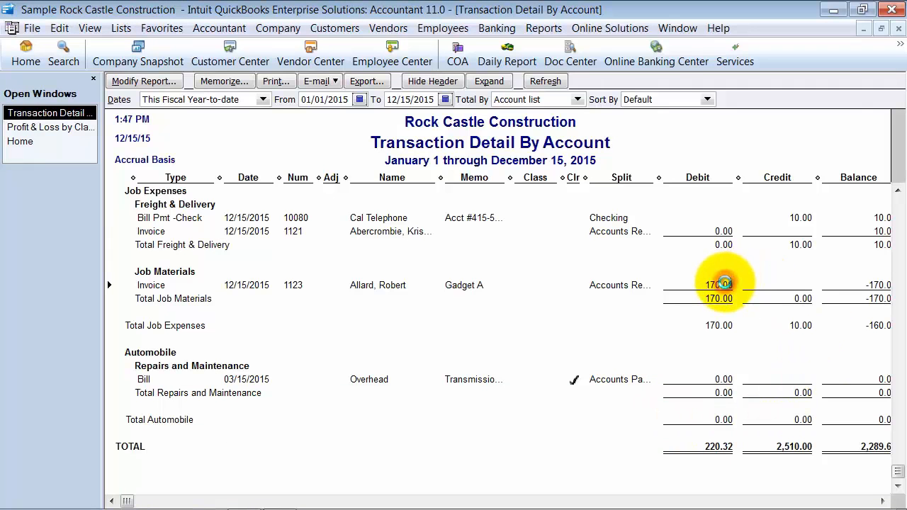
Open the unclassified invoice listed under Job Materials and assign it the Remodel class
double_click(723, 284)
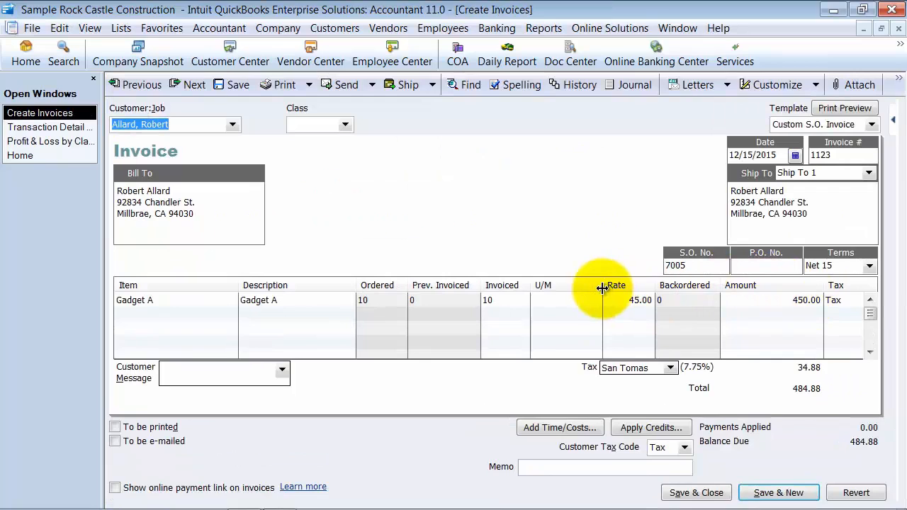
left_click(345, 126)
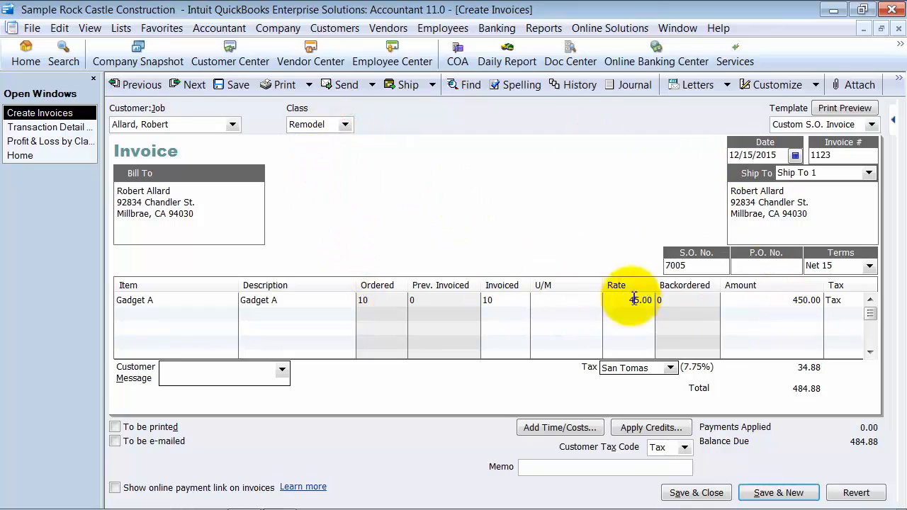
Customize the data layout of the Custom S.O. Invoice template to show the Class column on screen but not in print
left_click(783, 86)
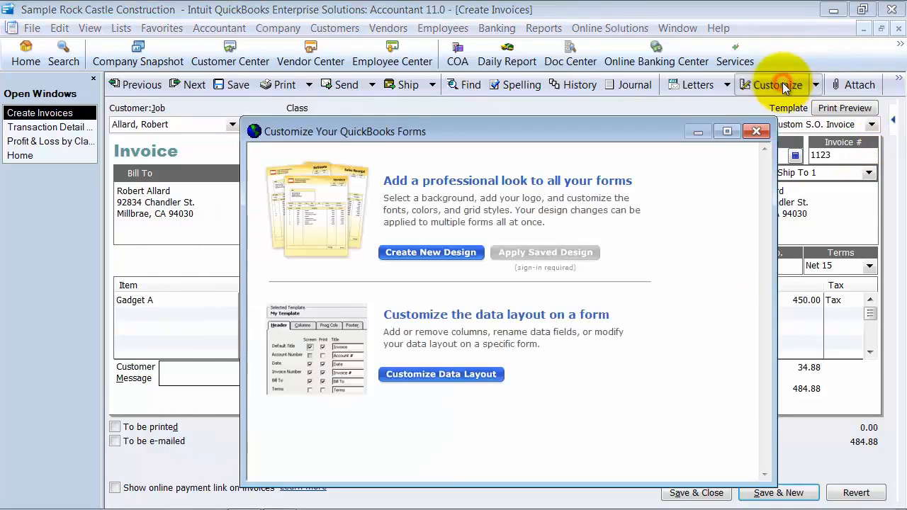
left_click(488, 376)
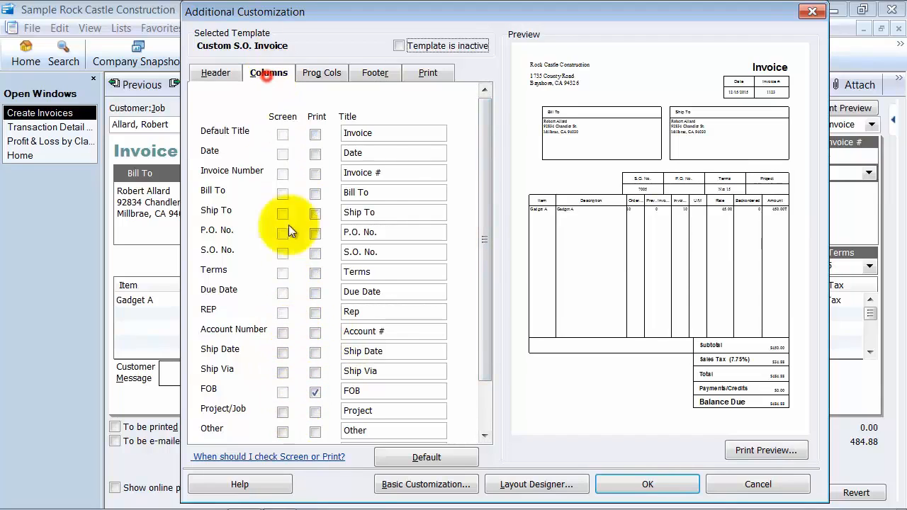
left_click(317, 284)
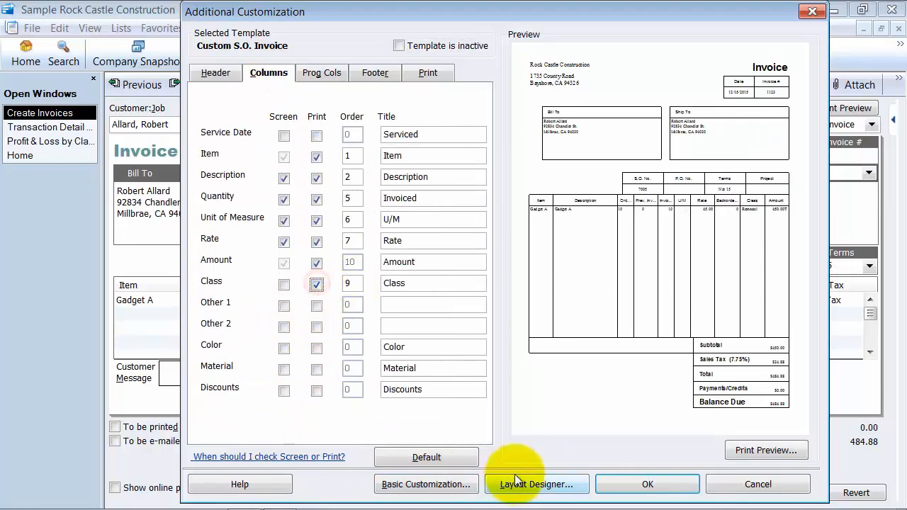
left_click(278, 285)
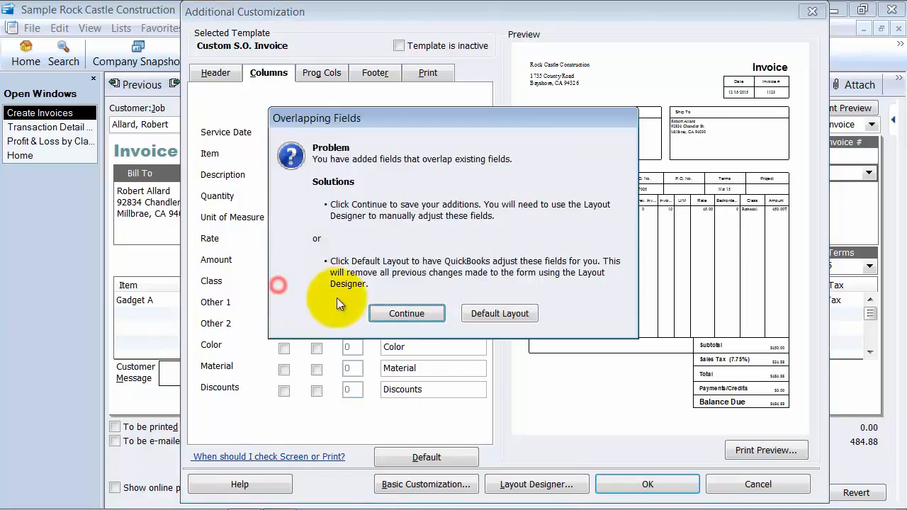
left_click(401, 312)
left_click(283, 284)
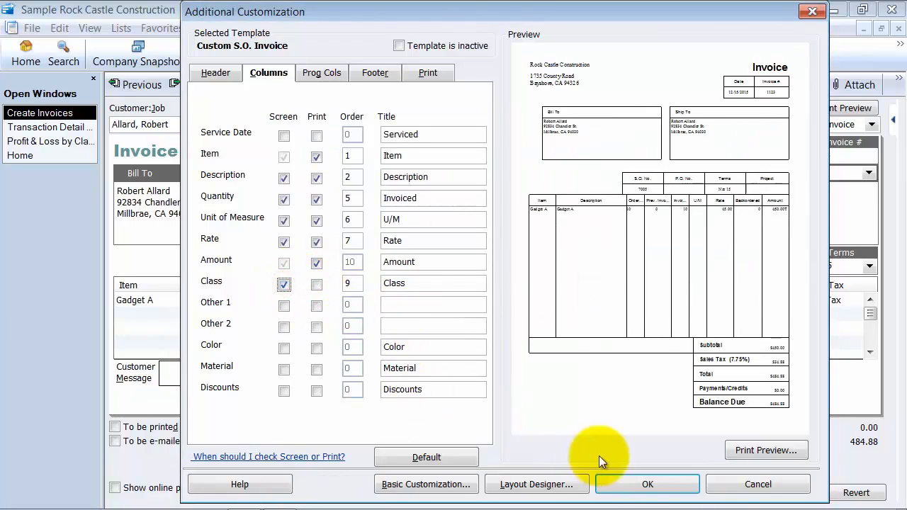
left_click(609, 484)
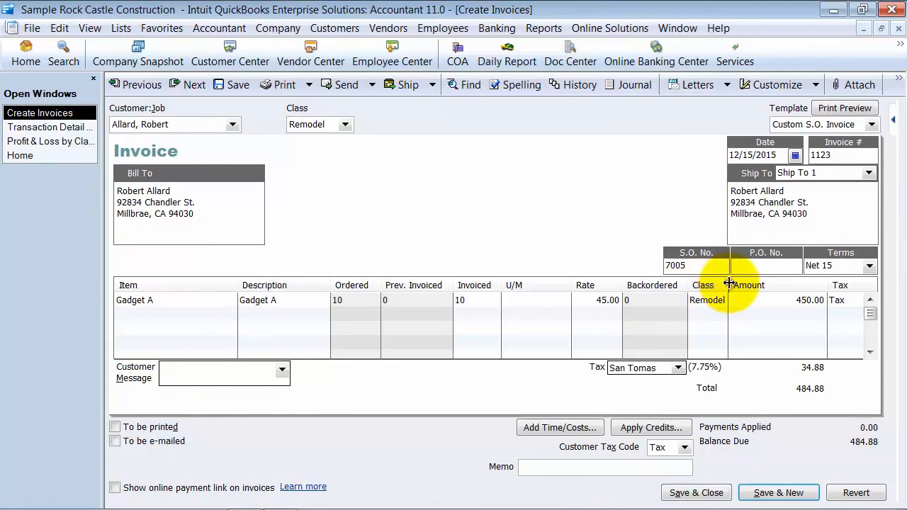
Widen the Class column in the invoice's item table slightly and save the invoice, recording its changes
left_click_drag(728, 284, 739, 285)
left_click(698, 492)
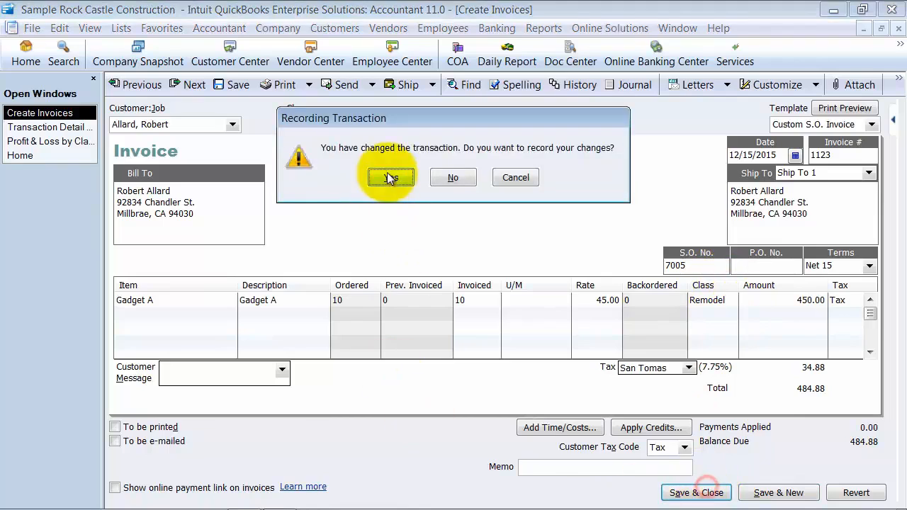
left_click(390, 177)
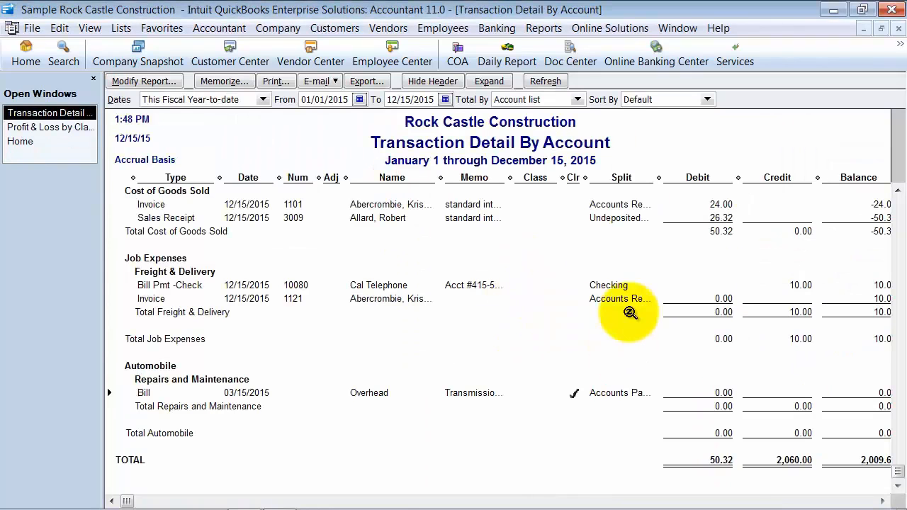
Close the transaction detail and Profit & Loss by Class reports, and open the Income & Expense Graph
scroll(623, 326, "up", 2)
left_click(899, 30)
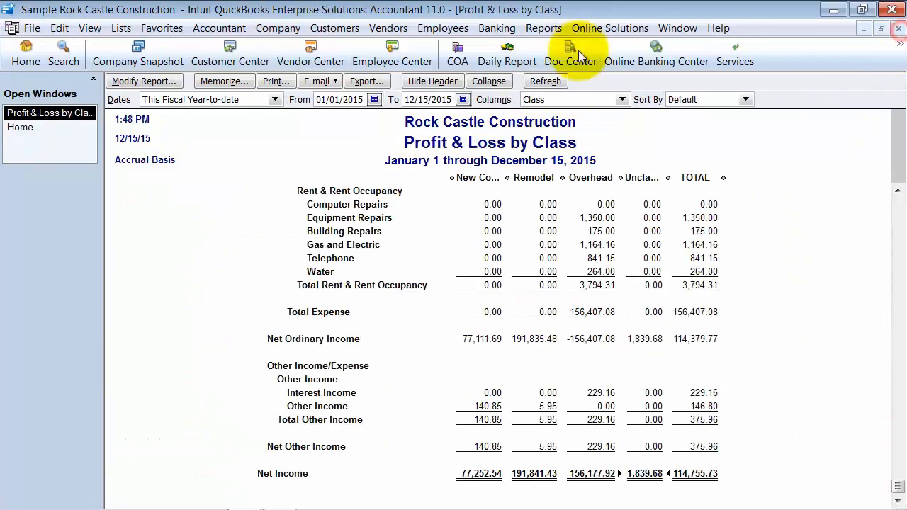
left_click(899, 29)
left_click(542, 28)
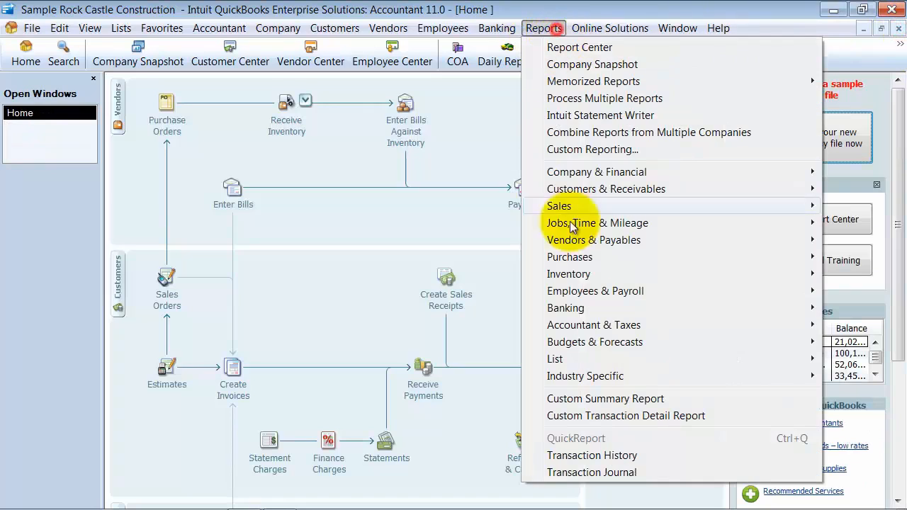
left_click(572, 171)
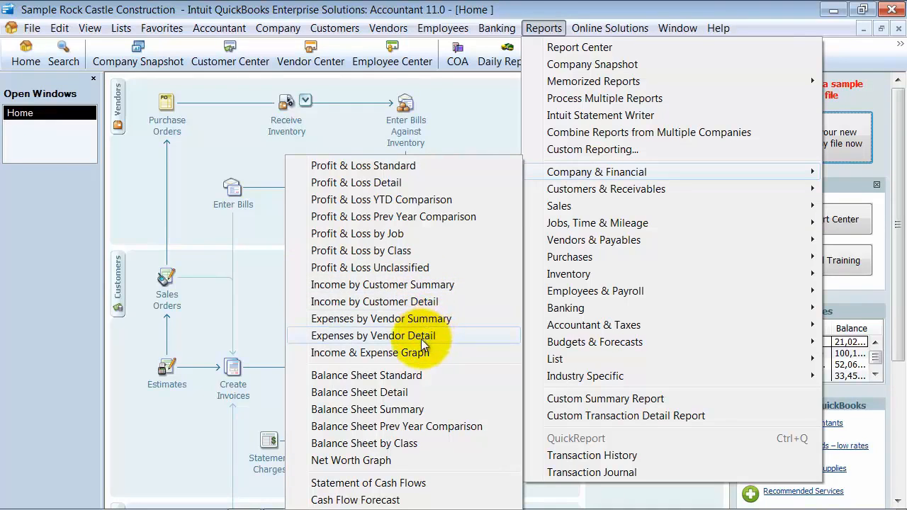
left_click(367, 352)
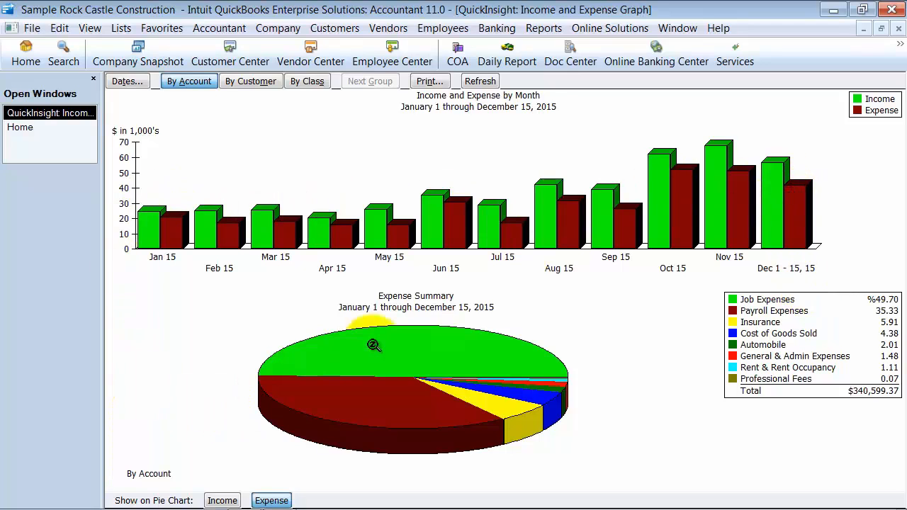
View the graph's pie chart by income and again by expense, and close the graph
left_click(222, 500)
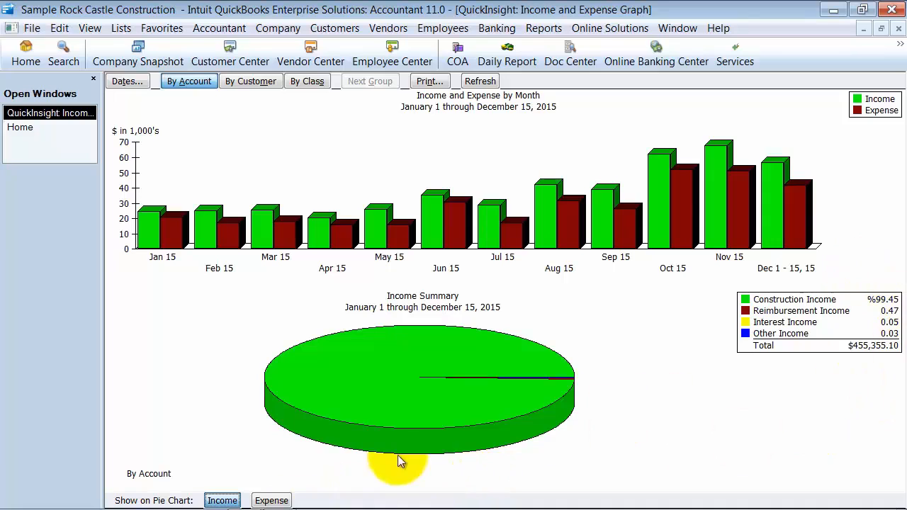
left_click(273, 500)
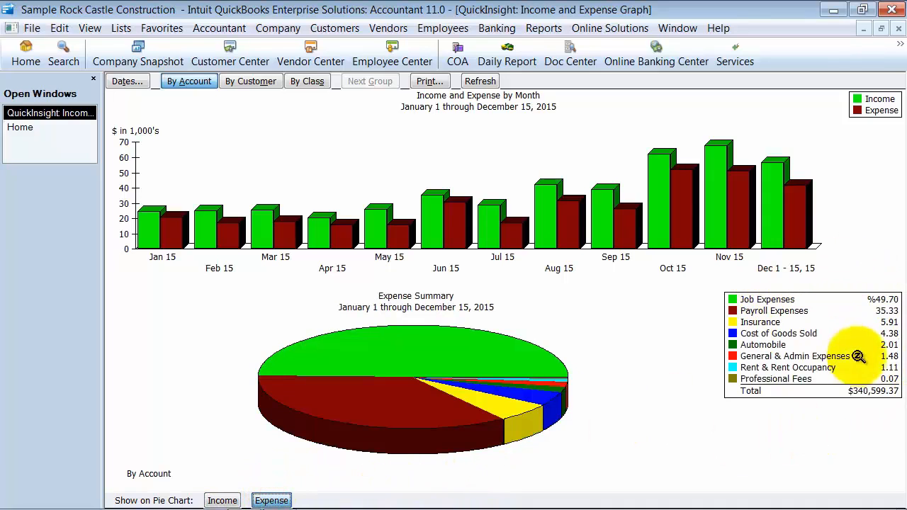
left_click(898, 28)
Open the Balance Sheet by Class report and narrow all class columns to the same width
left_click(544, 28)
left_click(594, 172)
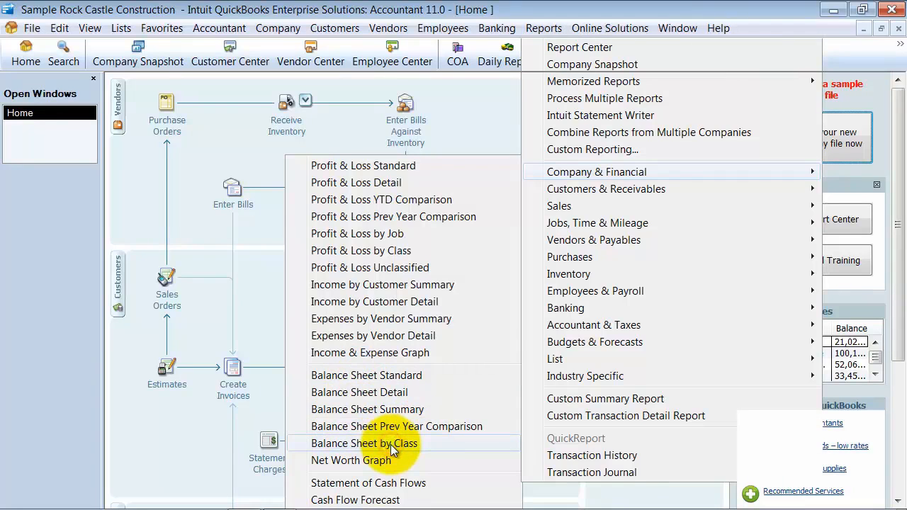
left_click(392, 447)
left_click(504, 312)
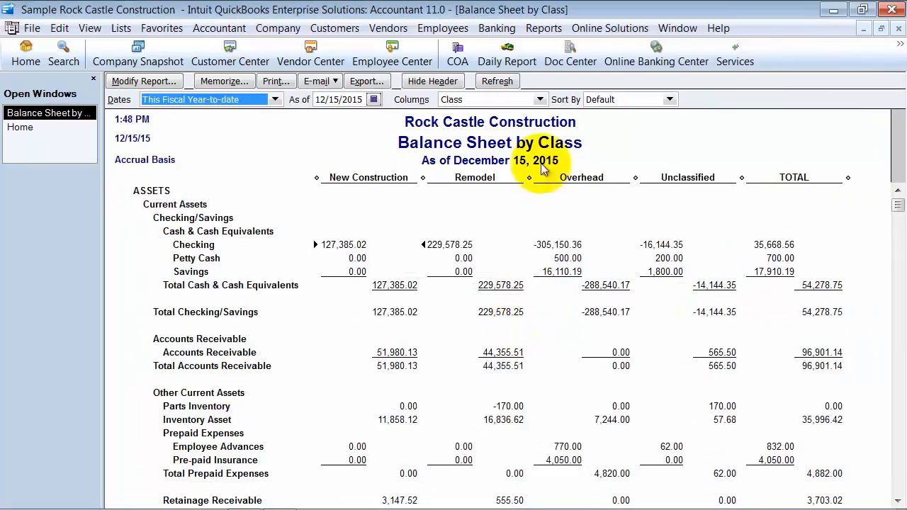
left_click_drag(423, 177, 377, 177)
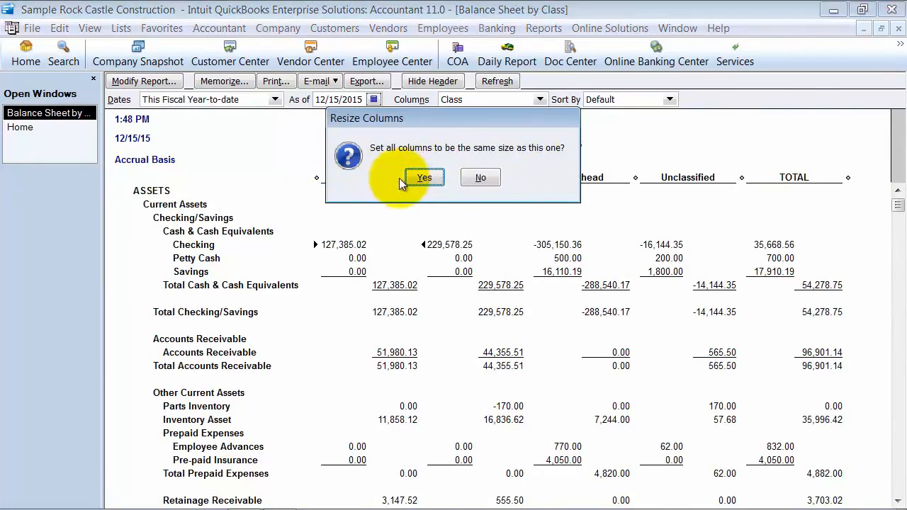
left_click(400, 177)
Examine the Unclassified column through the assets, liabilities and equity sections, and close the Balance Sheet by Class report
scroll(562, 233, "down", 20)
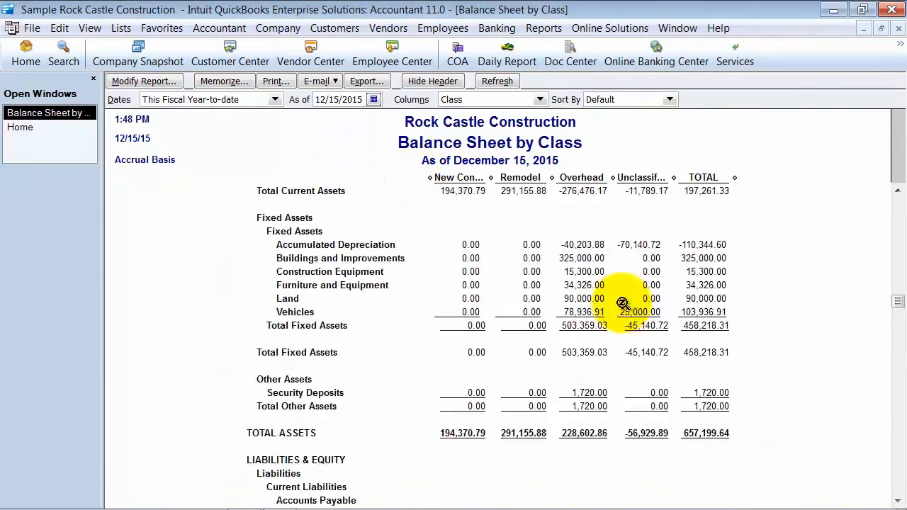
scroll(619, 306, "down", 15)
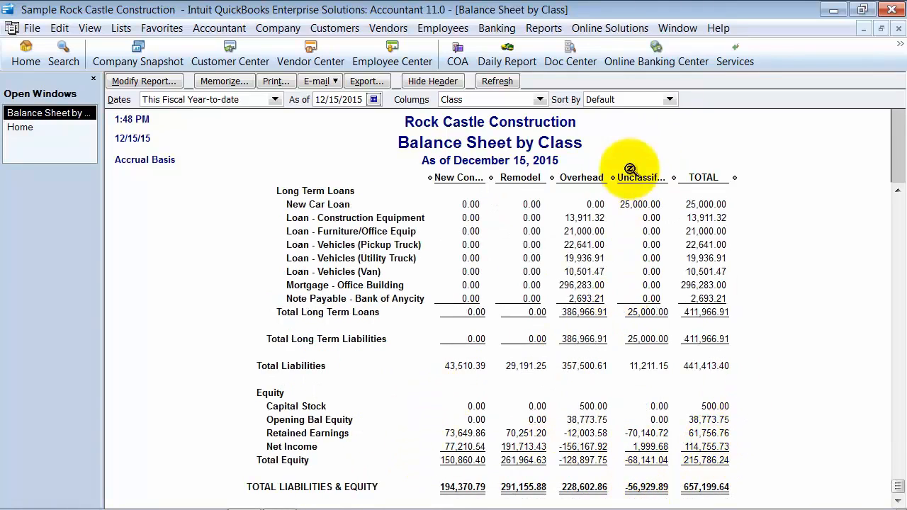
left_click(899, 27)
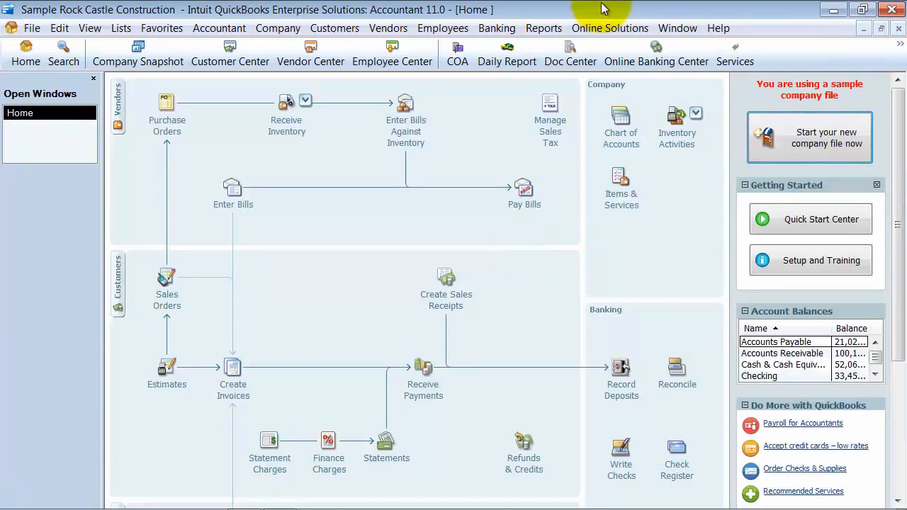
Open the Net Worth Graph, look over the monthly assets, liabilities and net worth, and close it
left_click(544, 28)
left_click(576, 173)
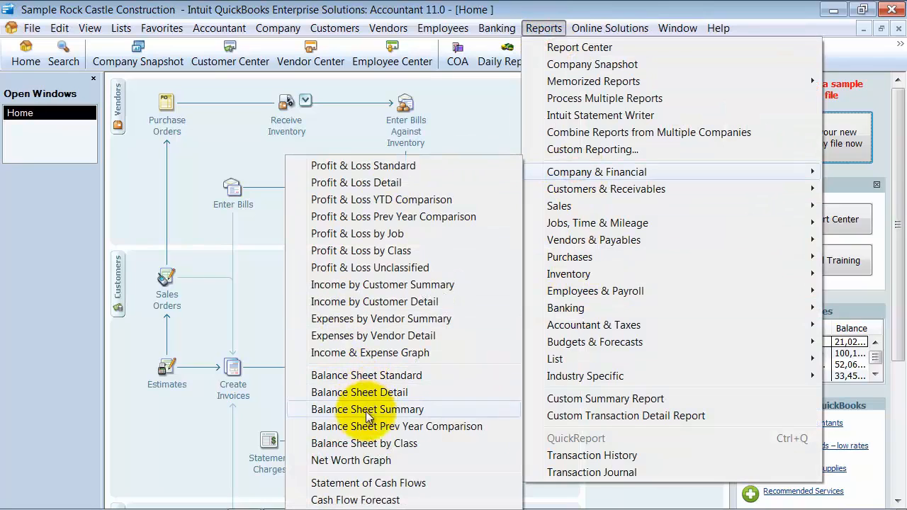
left_click(357, 461)
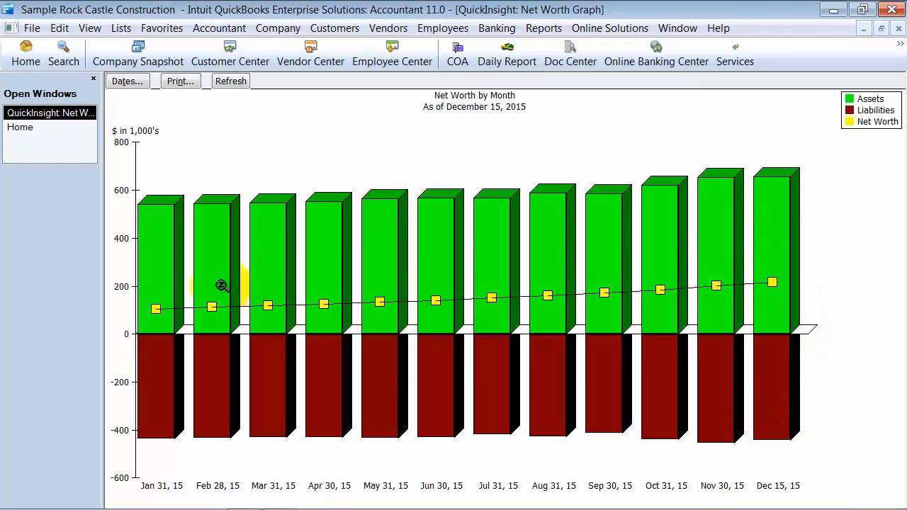
left_click(899, 29)
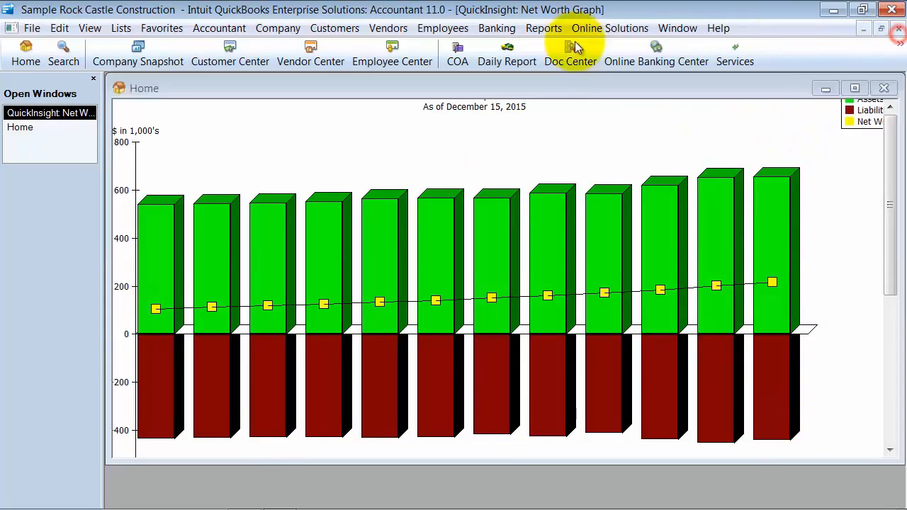
Open the Classify Cash settings from the company preferences for Reports & Graphs
left_click(543, 28)
mouse_move(597, 170)
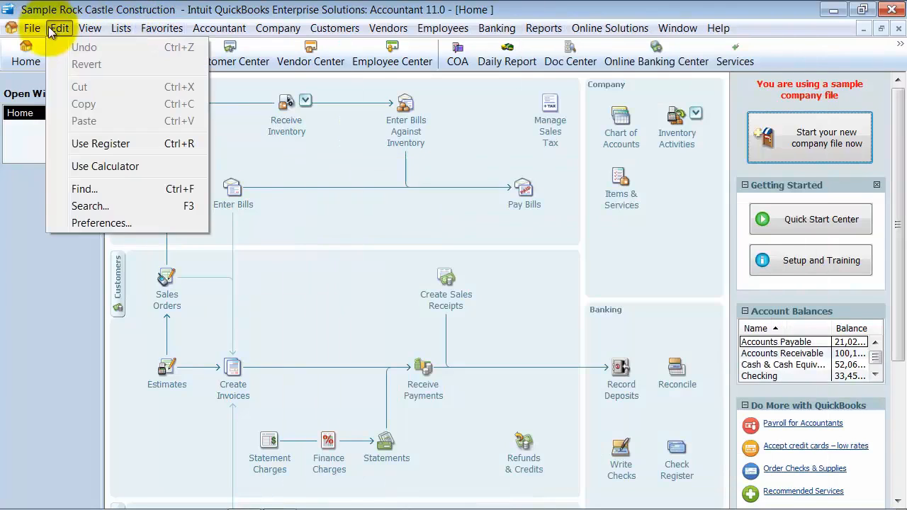
left_click(105, 223)
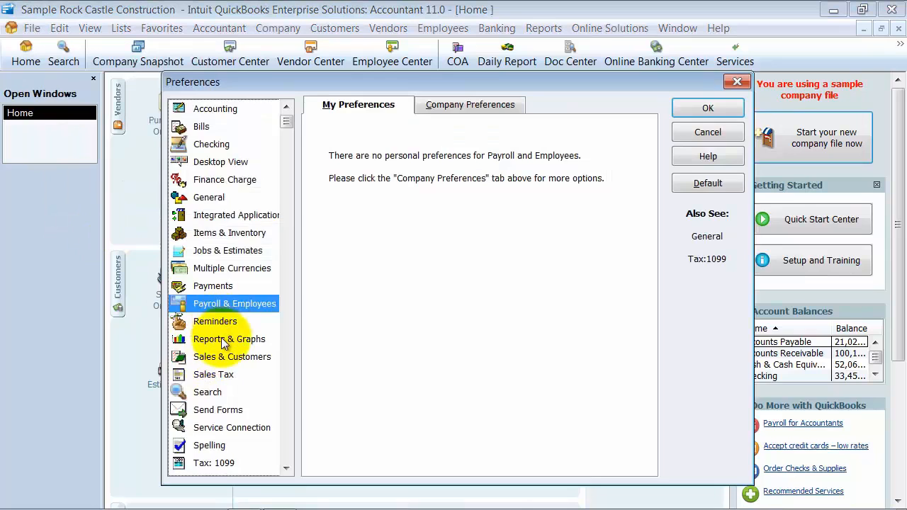
left_click(209, 339)
left_click(438, 106)
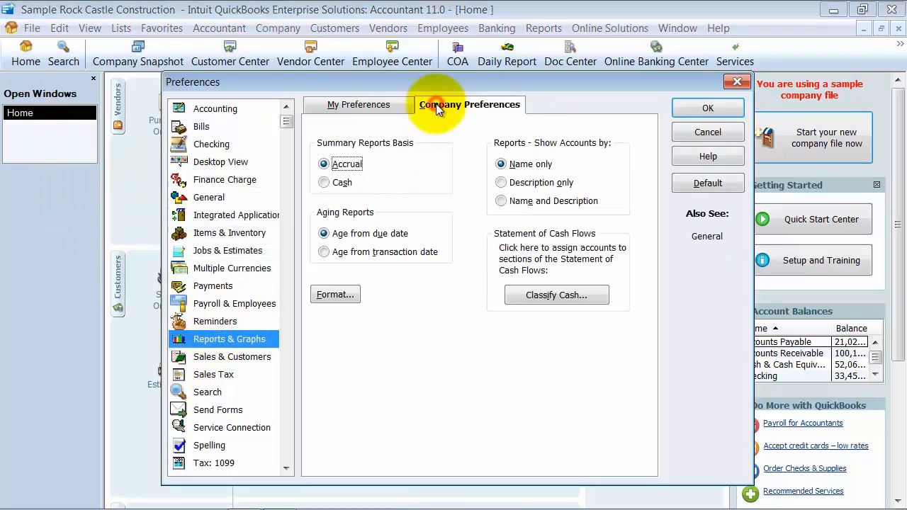
left_click(555, 297)
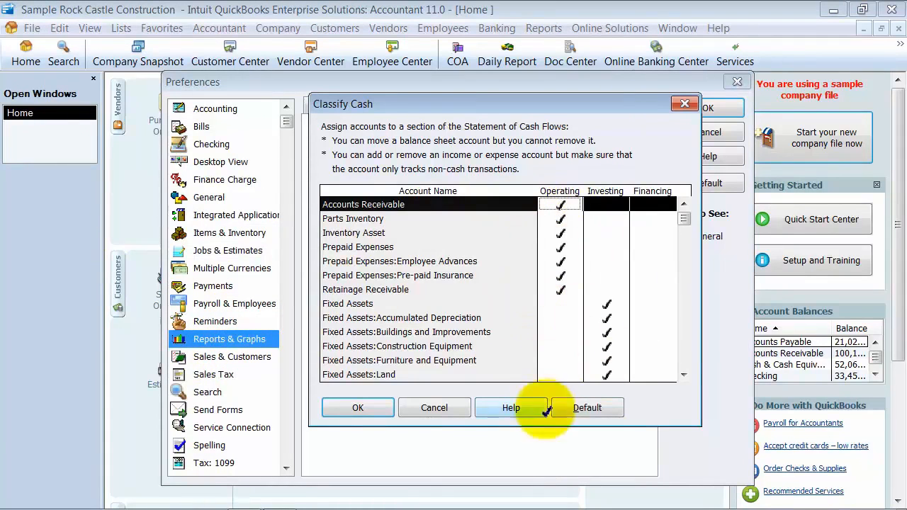
Review which accounts are assigned to Operating, Investing and Financing, accept the classifications and close the preferences
scroll(560, 346, "down", 4)
scroll(560, 346, "down", 10)
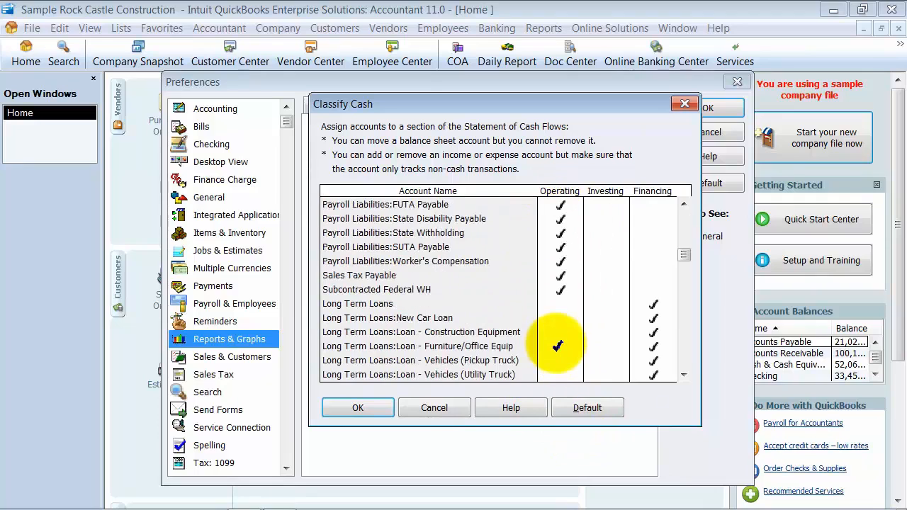
scroll(561, 344, "down", 1)
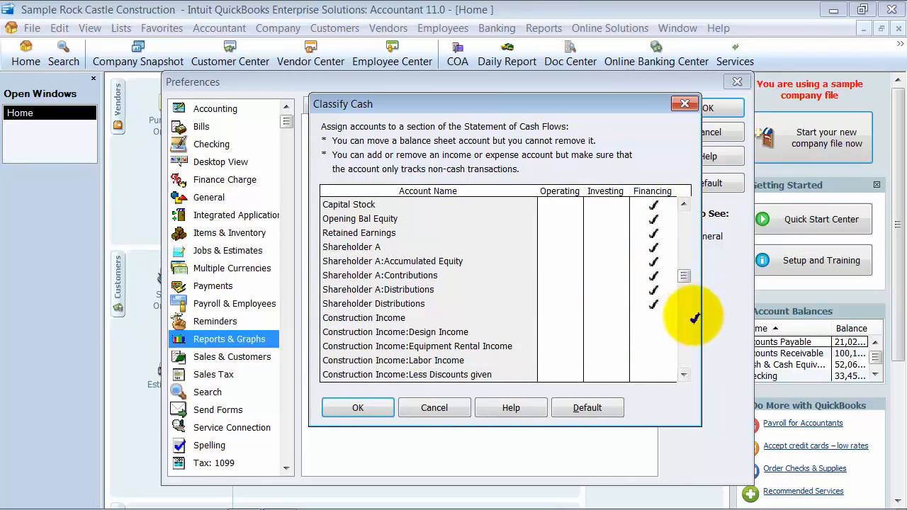
scroll(617, 234, "up", 9)
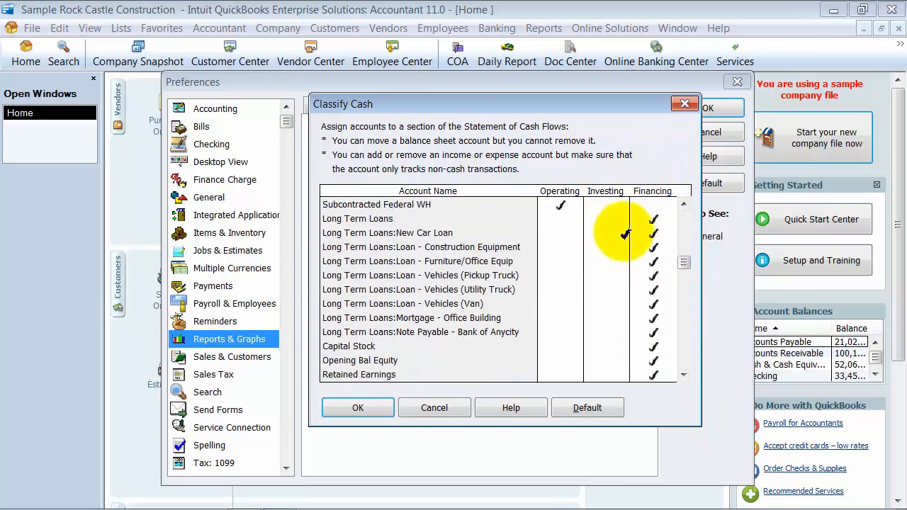
scroll(623, 234, "up", 4)
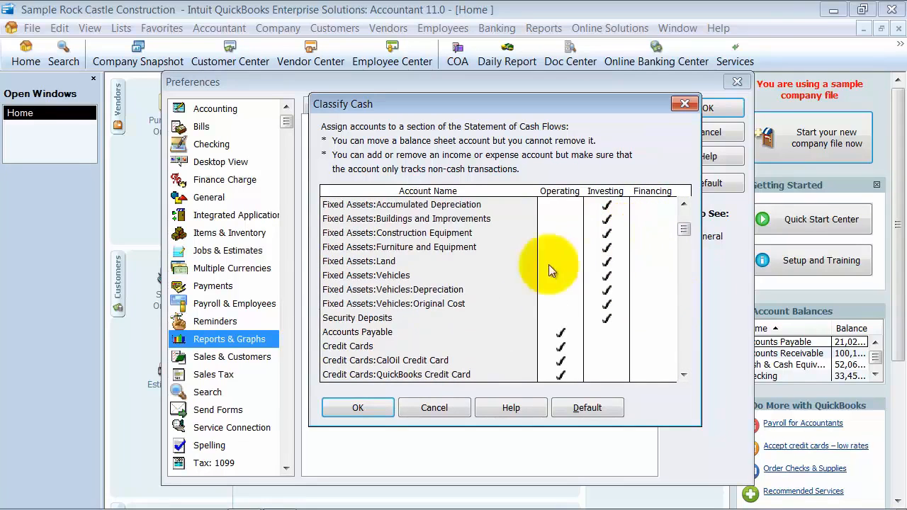
left_click(360, 409)
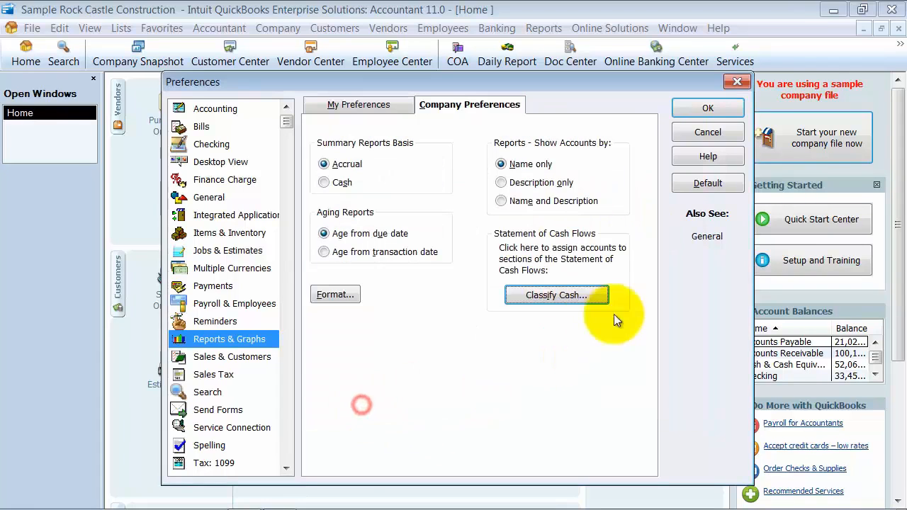
left_click(707, 107)
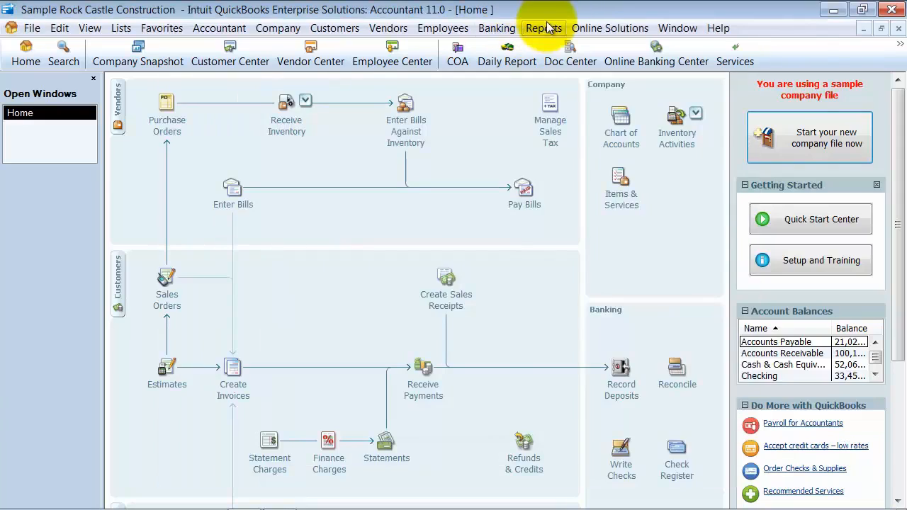
left_click(544, 28)
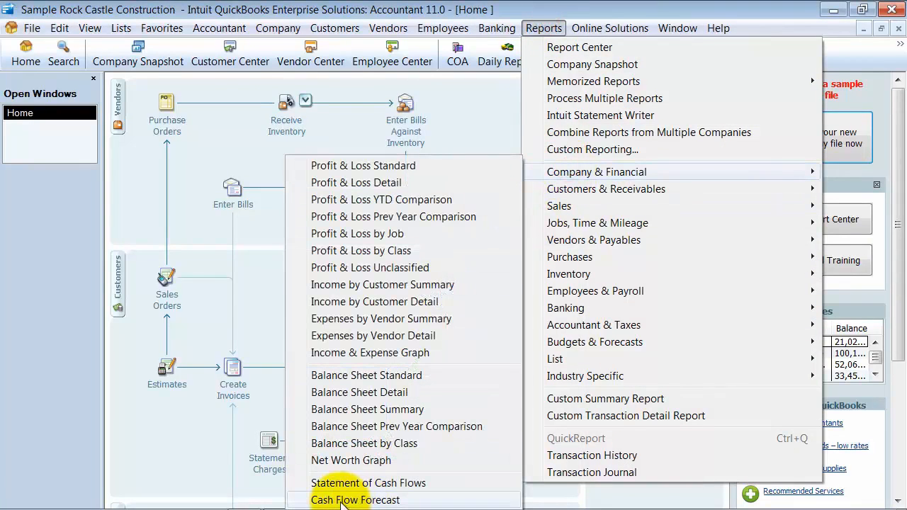
mouse_move(335, 27)
mouse_move(263, 28)
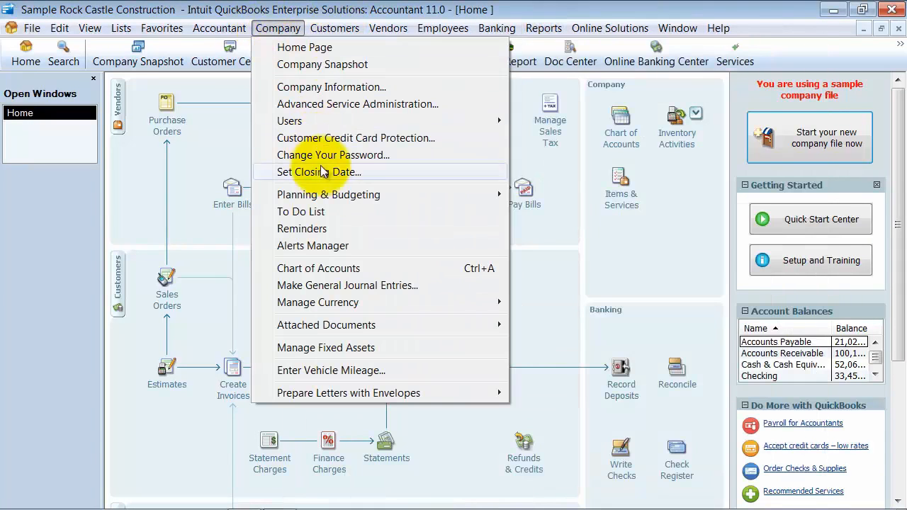
mouse_move(345, 194)
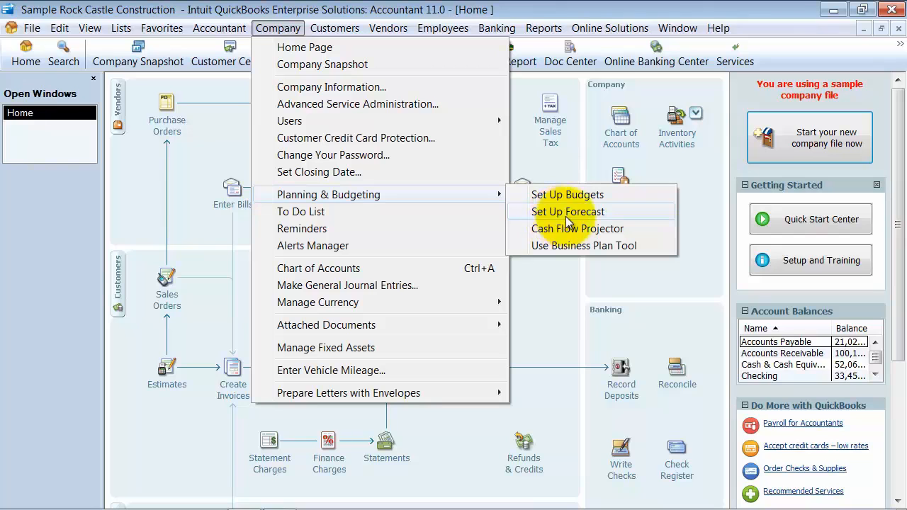
left_click(562, 280)
left_click(544, 29)
mouse_move(610, 29)
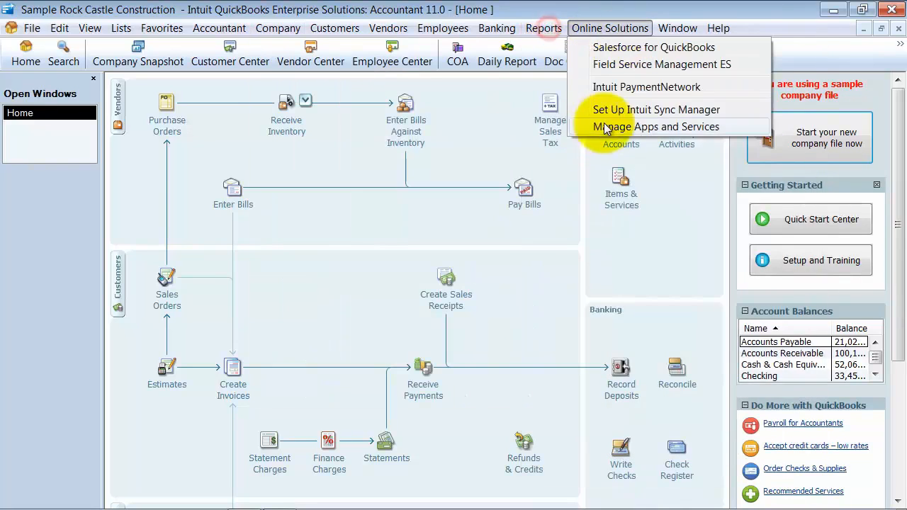
mouse_move(544, 28)
mouse_move(562, 172)
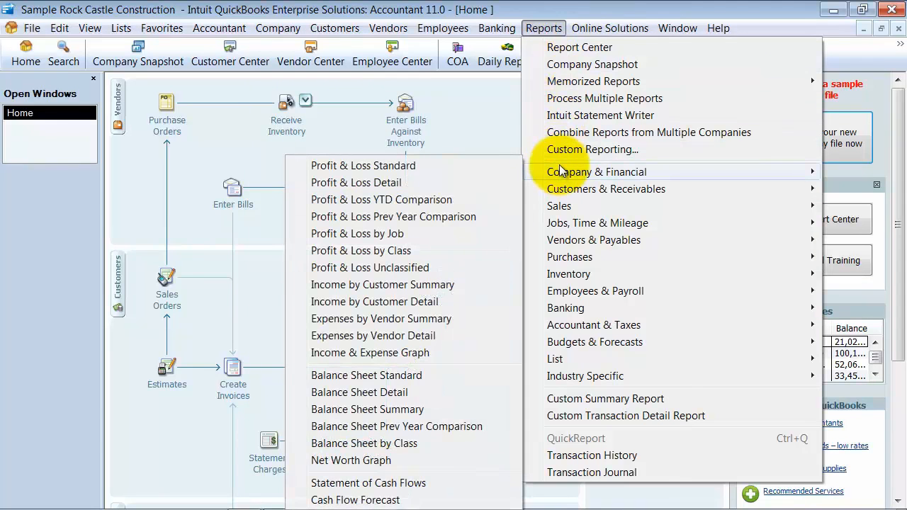